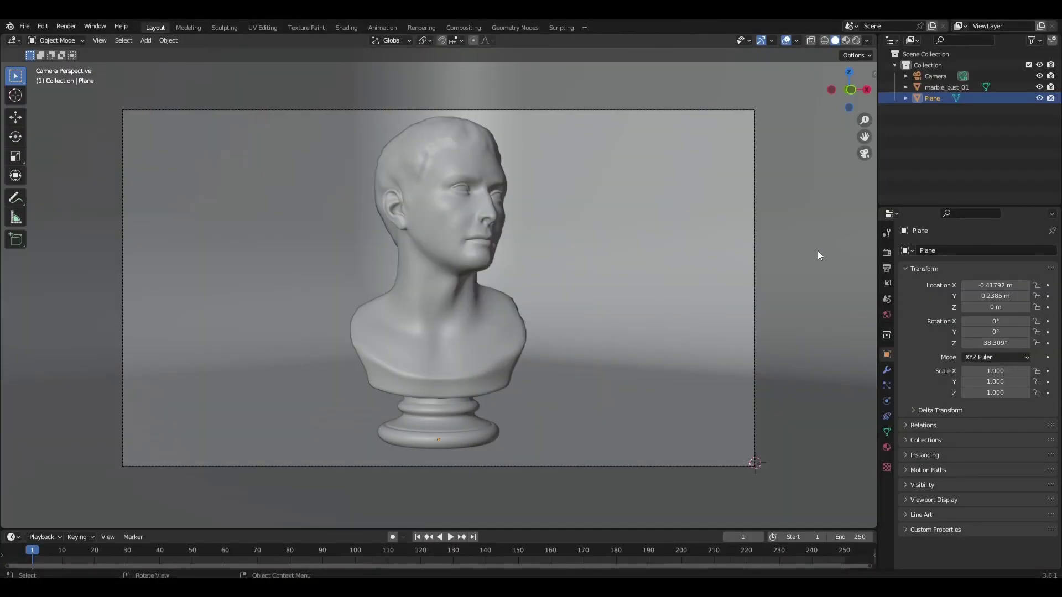
- Show the Render Properties and drop down the render engine list, currently on Eevee
{"action": "left_click", "coordinate": [887, 253]}
{"action": "left_click", "coordinate": [991, 250]}
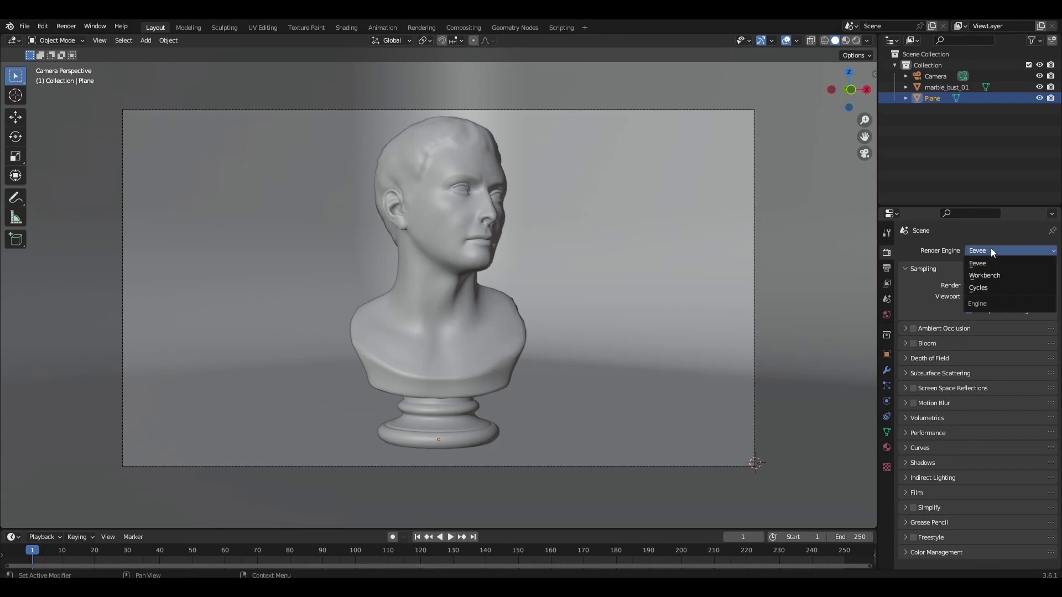
- Render with Cycles on GPU Compute and enable viewport denoising
{"action": "left_click", "coordinate": [984, 291]}
{"action": "left_click", "coordinate": [990, 278]}
{"action": "left_click", "coordinate": [984, 291]}
{"action": "left_click", "coordinate": [929, 371]}
- Set the view transform to Standard with the Medium High Contrast look
{"action": "scroll", "coordinate": [941, 467], "scroll_direction": "down", "scroll_amount": 4}
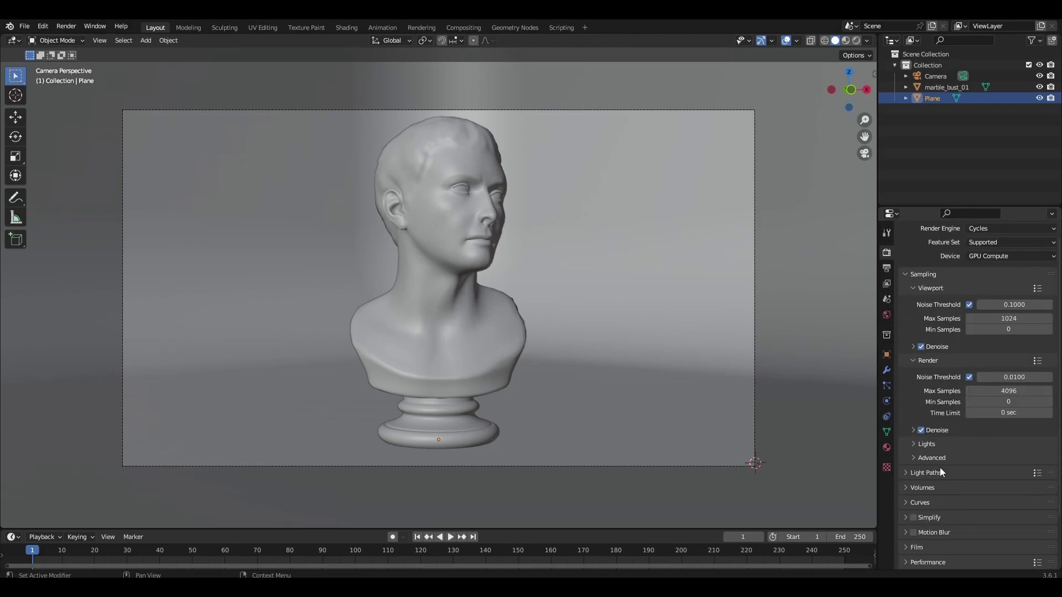
{"action": "scroll", "coordinate": [940, 531], "scroll_direction": "down", "scroll_amount": 5}
{"action": "left_click", "coordinate": [981, 504]}
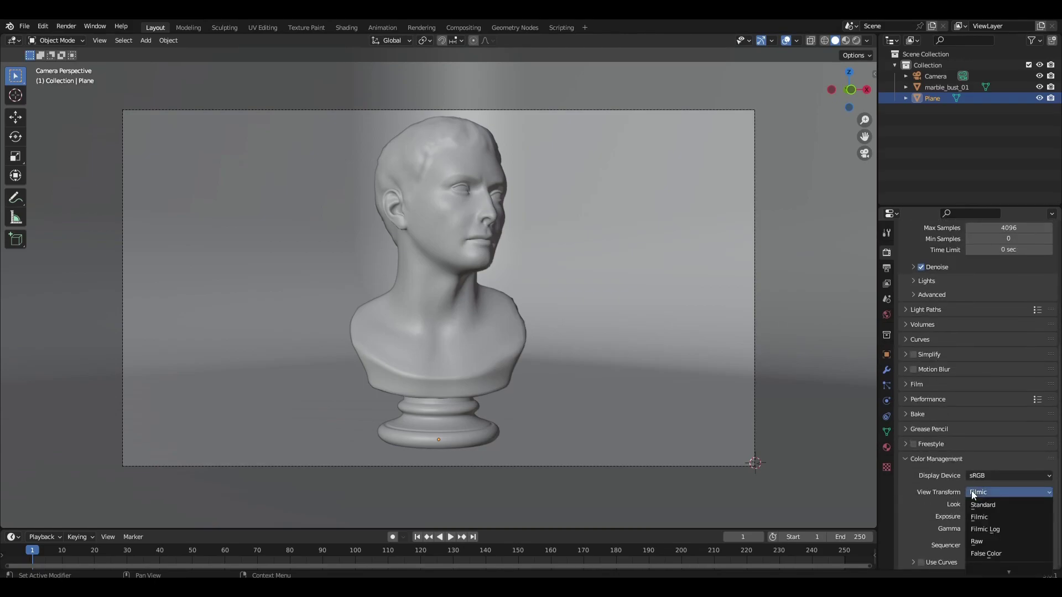
{"action": "left_click", "coordinate": [982, 505]}
{"action": "left_click", "coordinate": [981, 505]}
{"action": "left_click", "coordinate": [990, 463]}
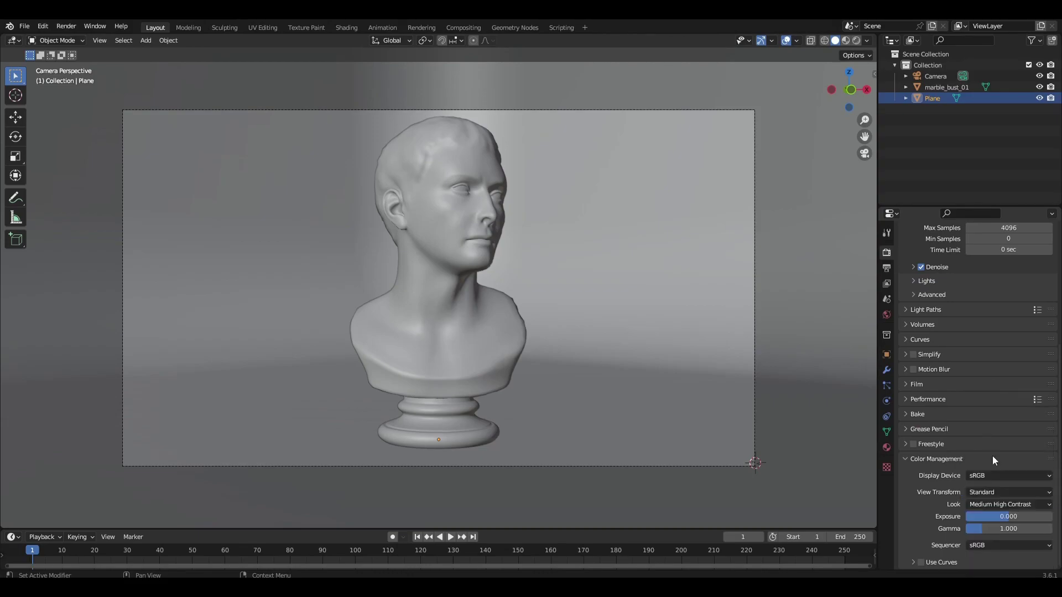
- Set color management exposure to 0.5 and gamma to 0.7
{"action": "left_click_drag", "start_coordinate": [997, 516], "coordinate": [1004, 516]}
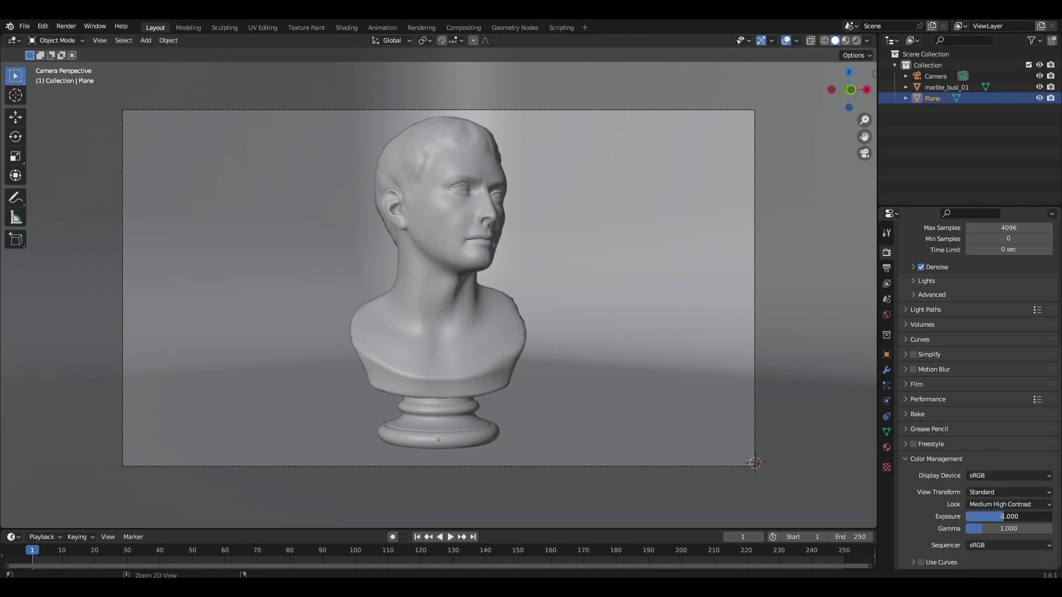
{"action": "left_click", "coordinate": [1005, 516]}
{"action": "type", "text": "0.5"}
{"action": "key", "text": "Return"}
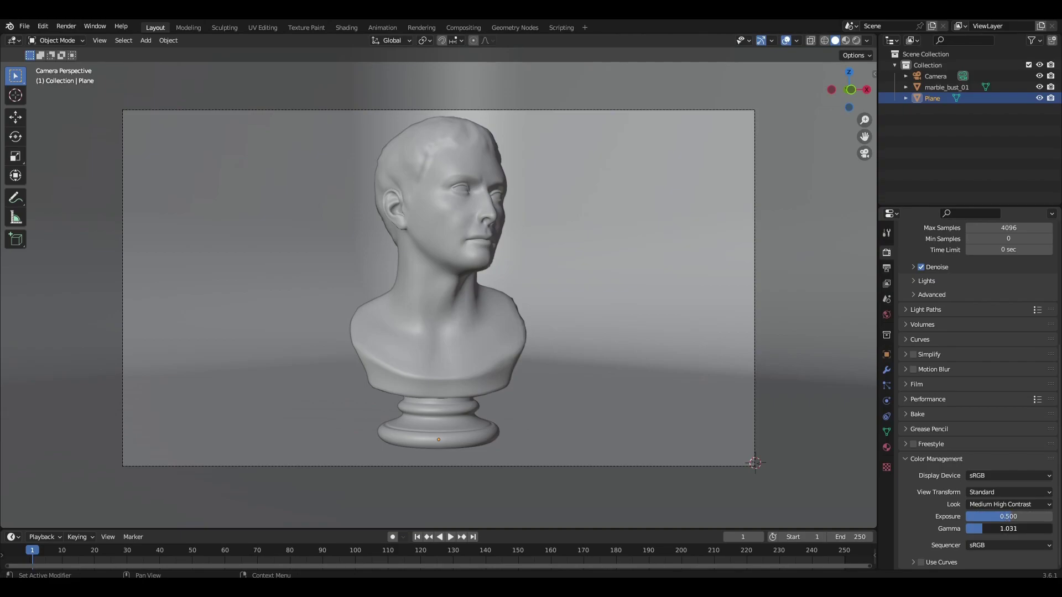
{"action": "left_click", "coordinate": [971, 529]}
{"action": "type", "text": "0.7"}
{"action": "key", "text": "Return"}
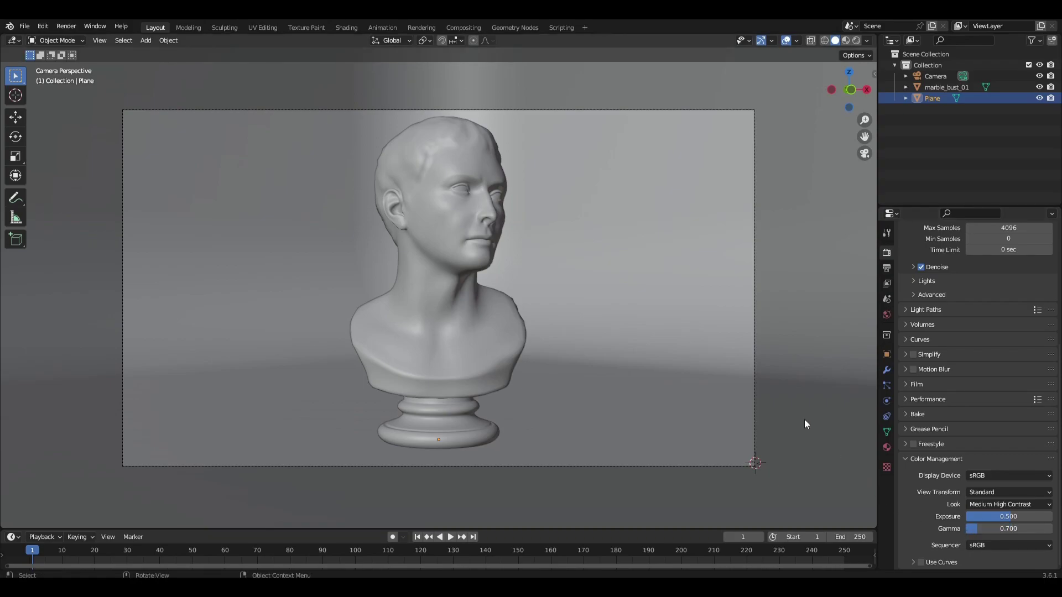
{"action": "left_click", "coordinate": [42, 26]}
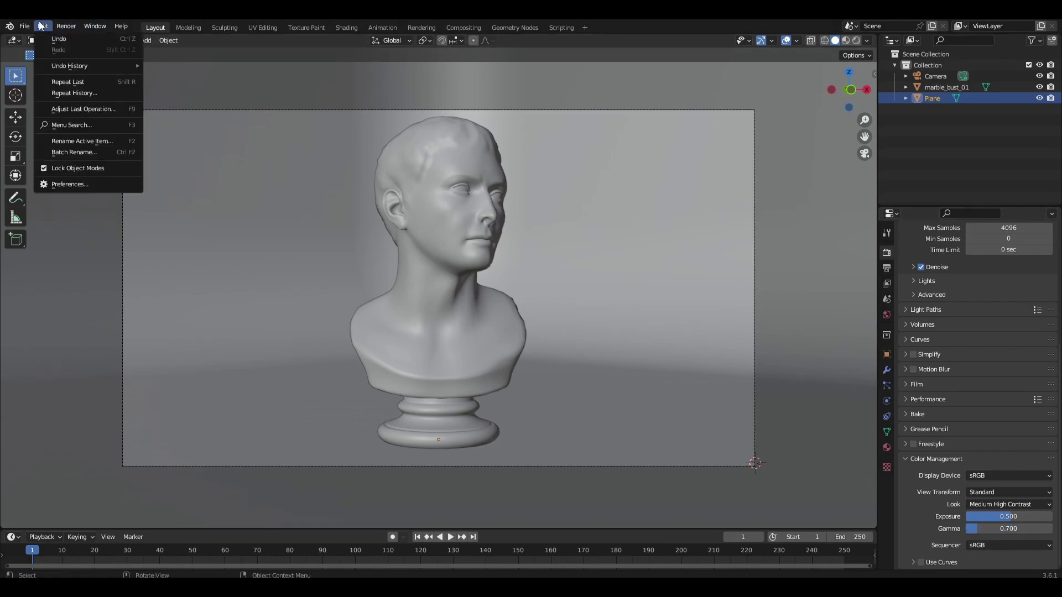
- Search add-ons for 'tri', confirm Lighting: Tri-lighting is enabled, then close preferences and select the bust
{"action": "left_click", "coordinate": [65, 185]}
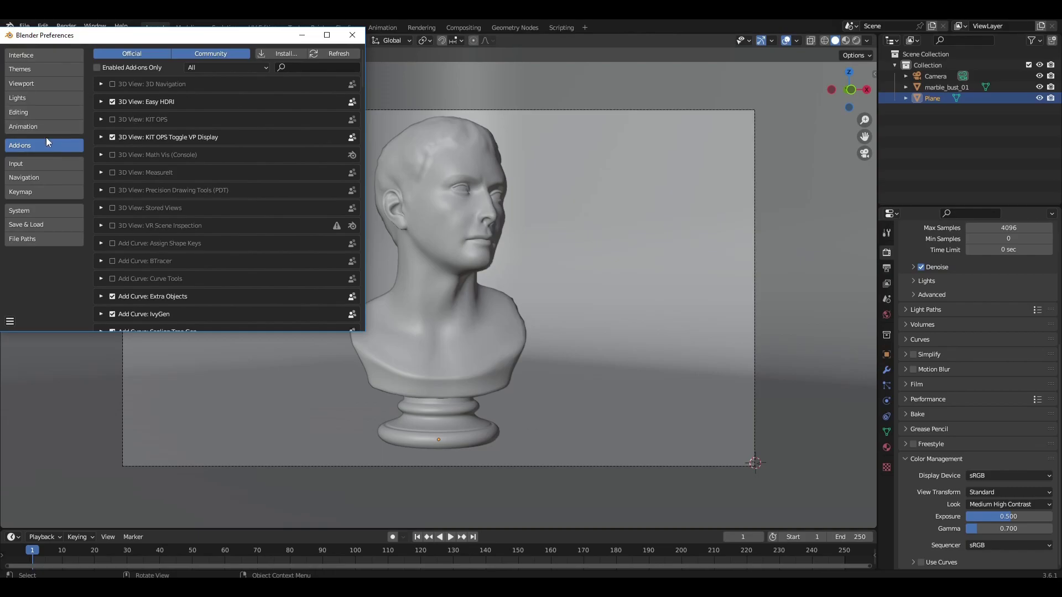
{"action": "left_click", "coordinate": [297, 65]}
{"action": "type", "text": "tri"}
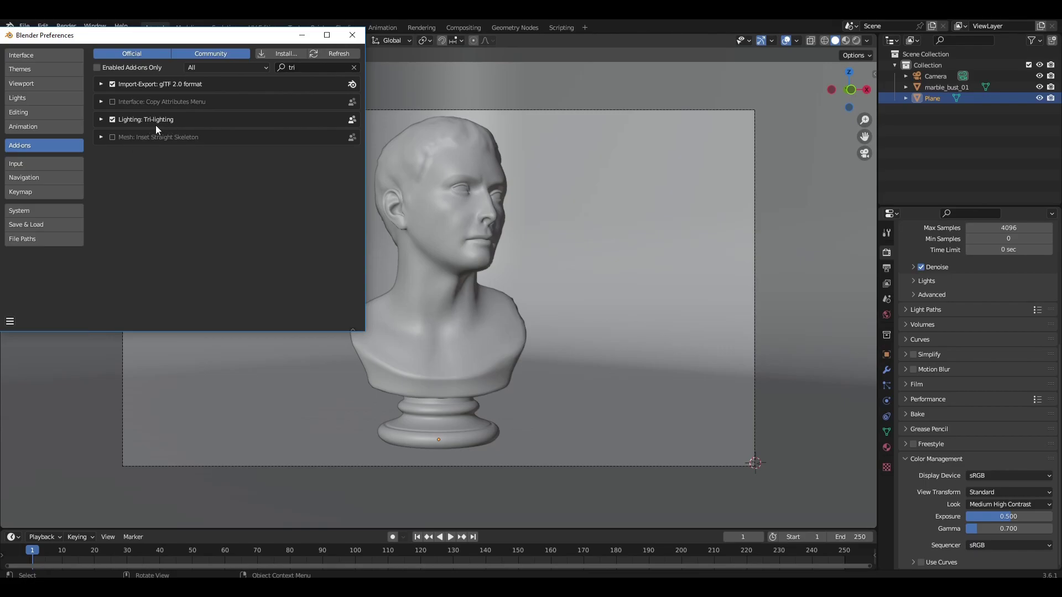
{"action": "left_click", "coordinate": [357, 35]}
{"action": "left_click", "coordinate": [441, 182]}
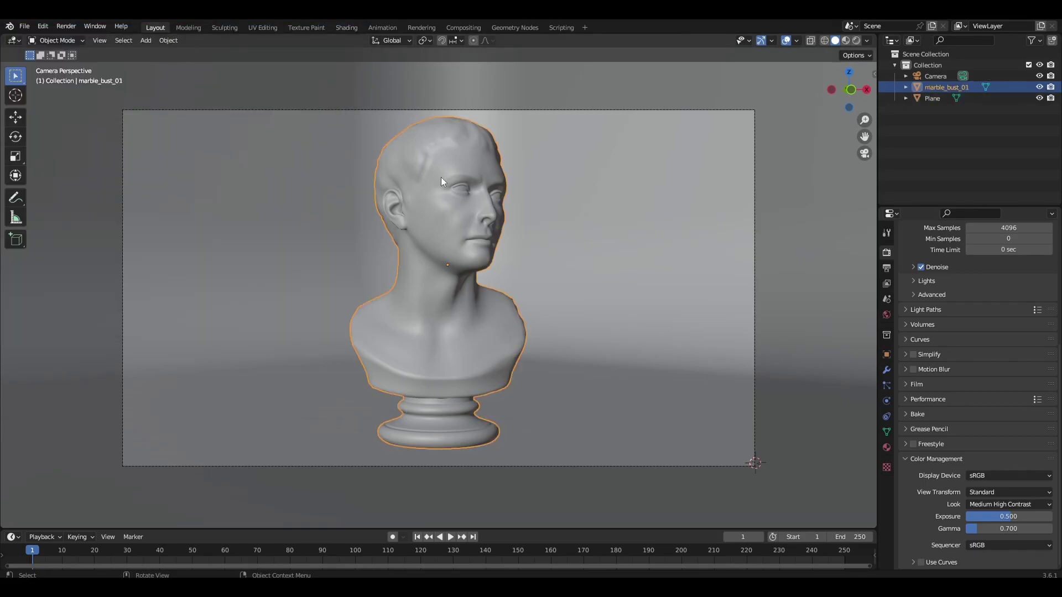
- Add the 3 Point Lights rig (TriLamp Key, Fill, Back) and zoom out to see it
{"action": "key", "text": "shift+a"}
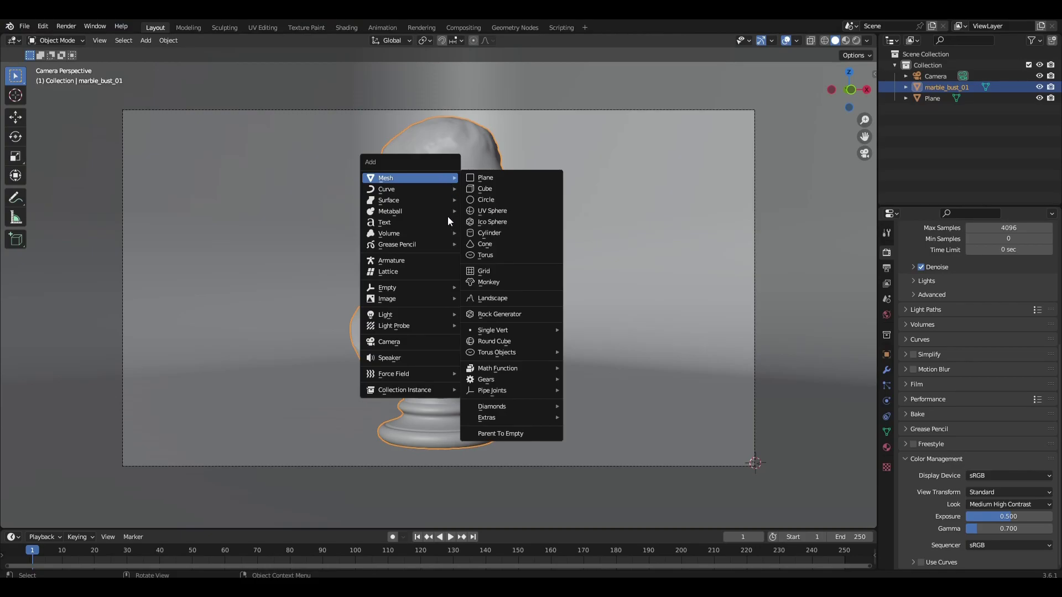
{"action": "mouse_move", "coordinate": [445, 319]}
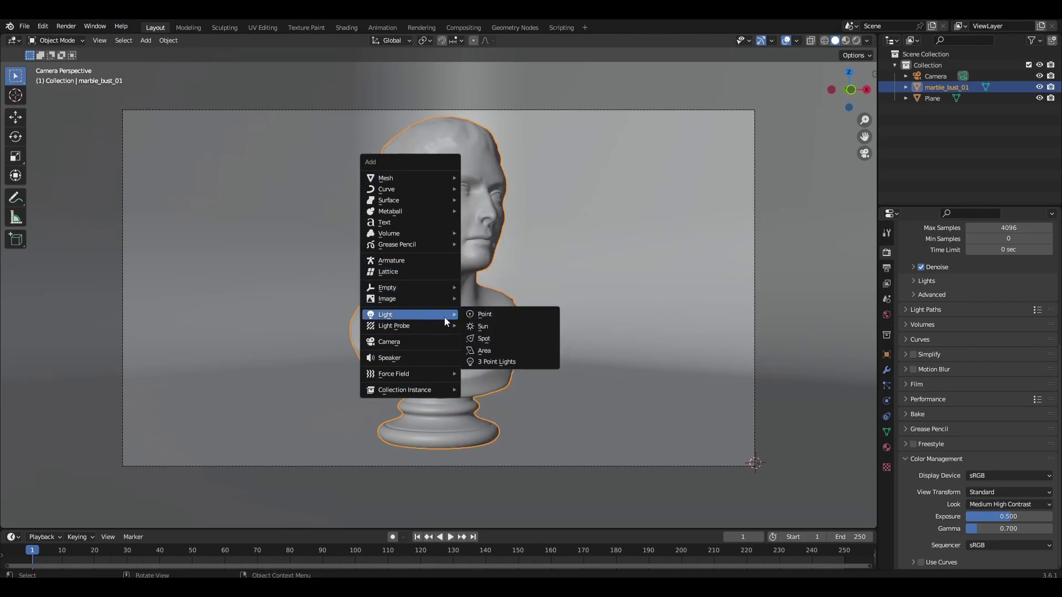
{"action": "left_click", "coordinate": [483, 362]}
{"action": "scroll", "coordinate": [487, 325], "scroll_direction": "down", "scroll_amount": 5}
{"action": "mouse_move", "coordinate": [487, 325]}
{"action": "middle_mouse_down"}
{"action": "mouse_move", "coordinate": [477, 344]}
{"action": "mouse_move", "coordinate": [476, 320]}
{"action": "middle_mouse_up"}
{"action": "scroll", "coordinate": [474, 310], "scroll_direction": "down", "scroll_amount": 6}
{"action": "scroll", "coordinate": [472, 285], "scroll_direction": "up", "scroll_amount": 4}
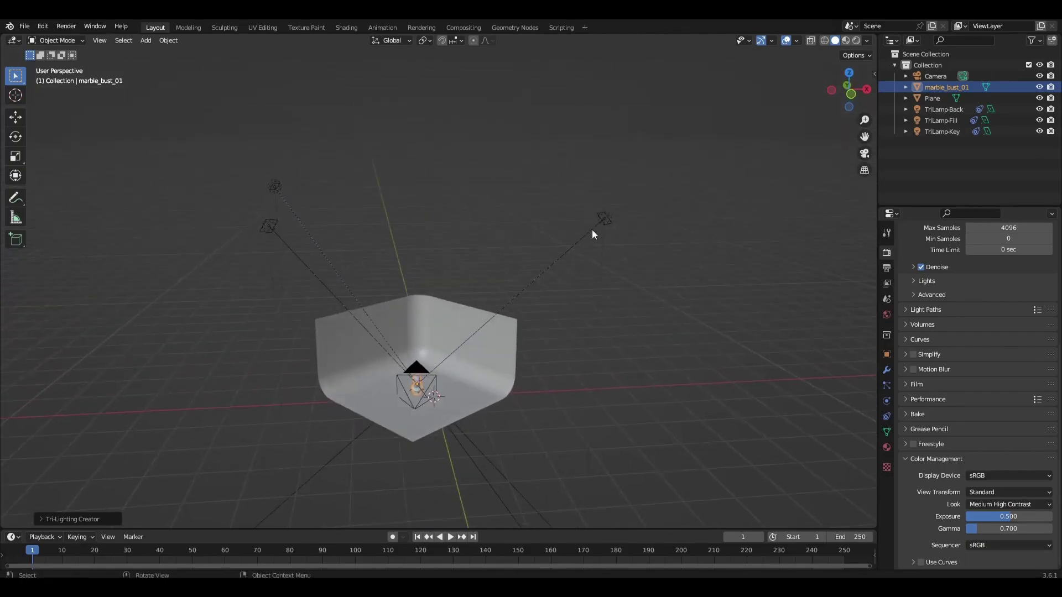
- Select the three TriLamps, lower them along Z and scale them in toward the bust
{"action": "left_click", "coordinate": [600, 221]}
{"action": "left_click", "coordinate": [268, 224], "text": "shift"}
{"action": "left_click", "coordinate": [275, 188], "text": "shift"}
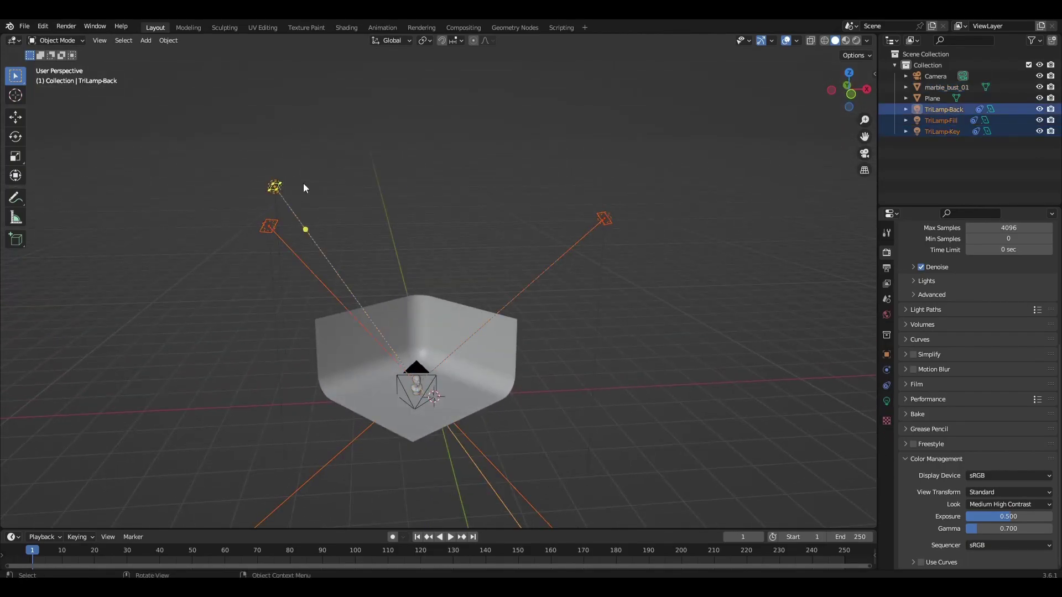
{"action": "key", "text": "g"}
{"action": "key", "text": "z"}
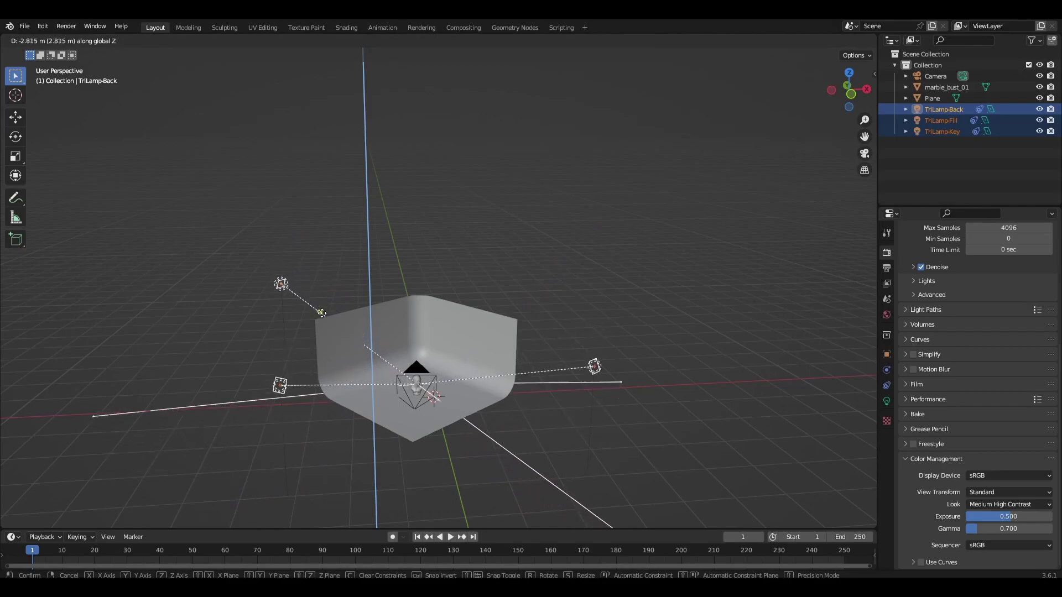
{"action": "left_click", "coordinate": [322, 313]}
{"action": "key", "text": "s"}
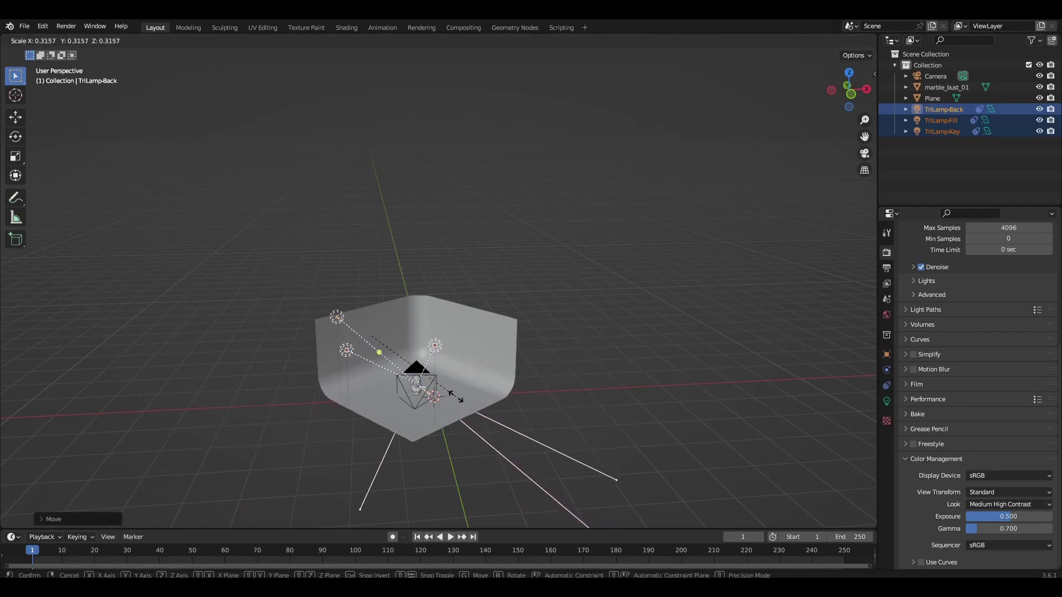
{"action": "left_click", "coordinate": [419, 398]}
{"action": "middle_click_drag", "start_coordinate": [418, 399], "coordinate": [373, 382]}
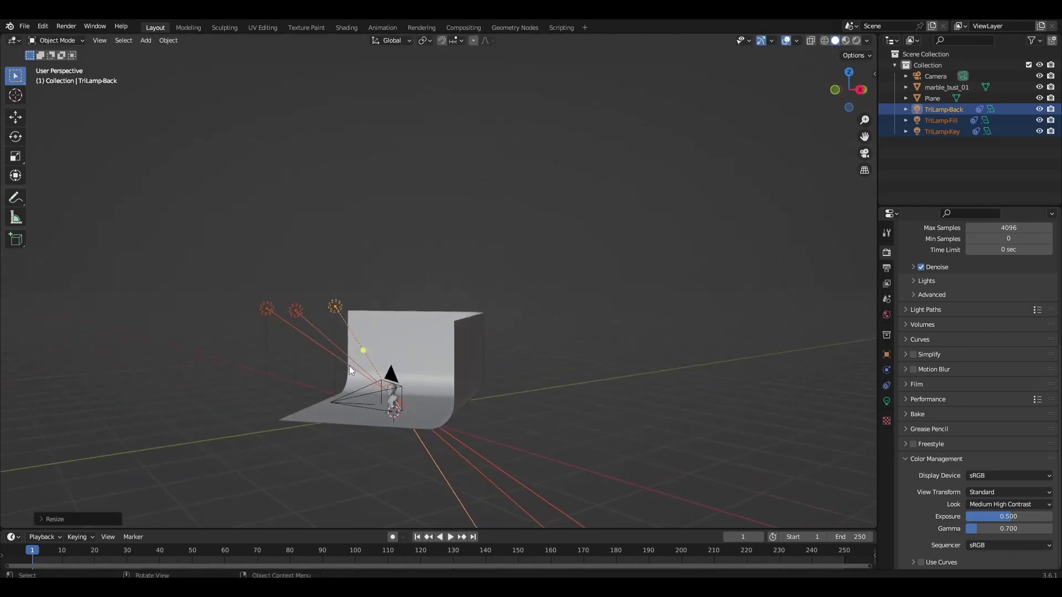
- Refine the lamps' height and spread with further Z moves and scaling
{"action": "key", "text": "g"}
{"action": "key", "text": "z"}
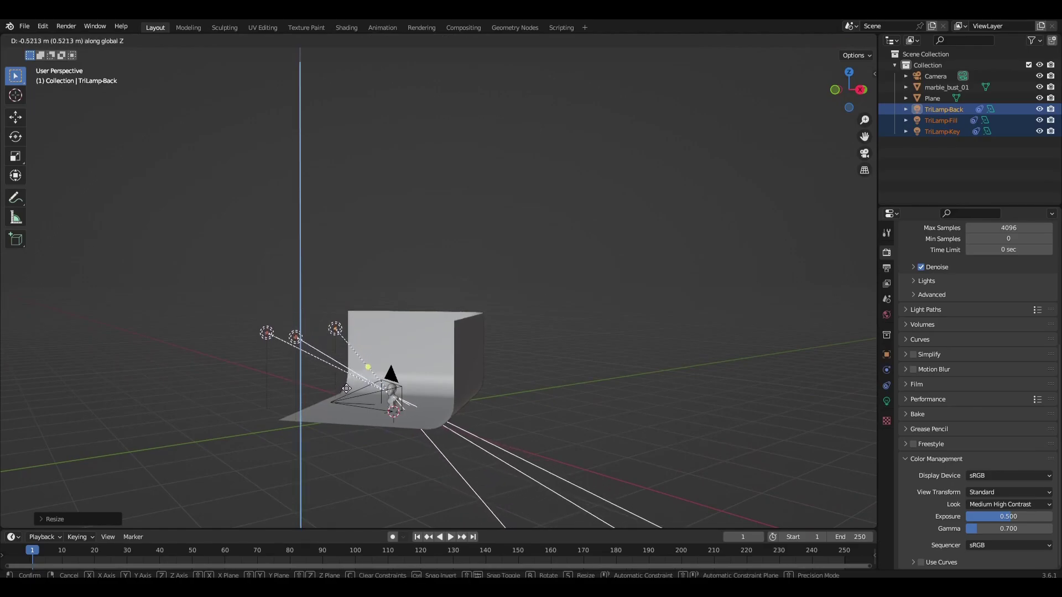
{"action": "left_click", "coordinate": [350, 384]}
{"action": "middle_click_drag", "start_coordinate": [350, 384], "coordinate": [476, 379]}
{"action": "scroll", "coordinate": [475, 378], "scroll_direction": "up", "scroll_amount": 2}
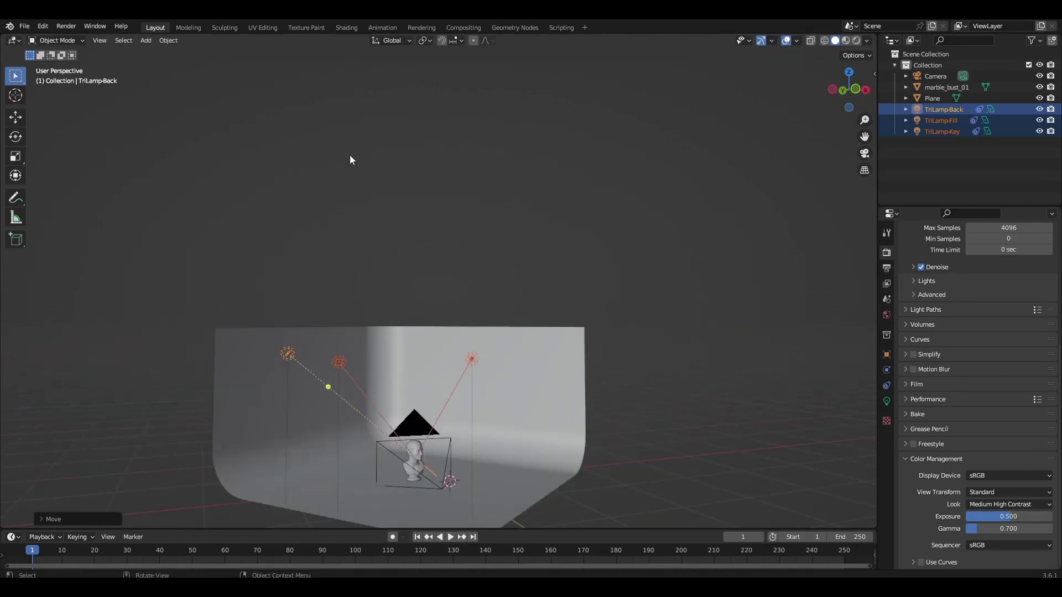
{"action": "key", "text": "s"}
{"action": "left_click", "coordinate": [458, 395]}
{"action": "key", "text": "s"}
{"action": "left_click", "coordinate": [550, 399]}
{"action": "key", "text": "g"}
{"action": "key", "text": "z"}
{"action": "left_click", "coordinate": [539, 429]}
- Enlarge each lamp about Individual Origins, restore Median Point pivot, and view through the camera
{"action": "left_click", "coordinate": [431, 41]}
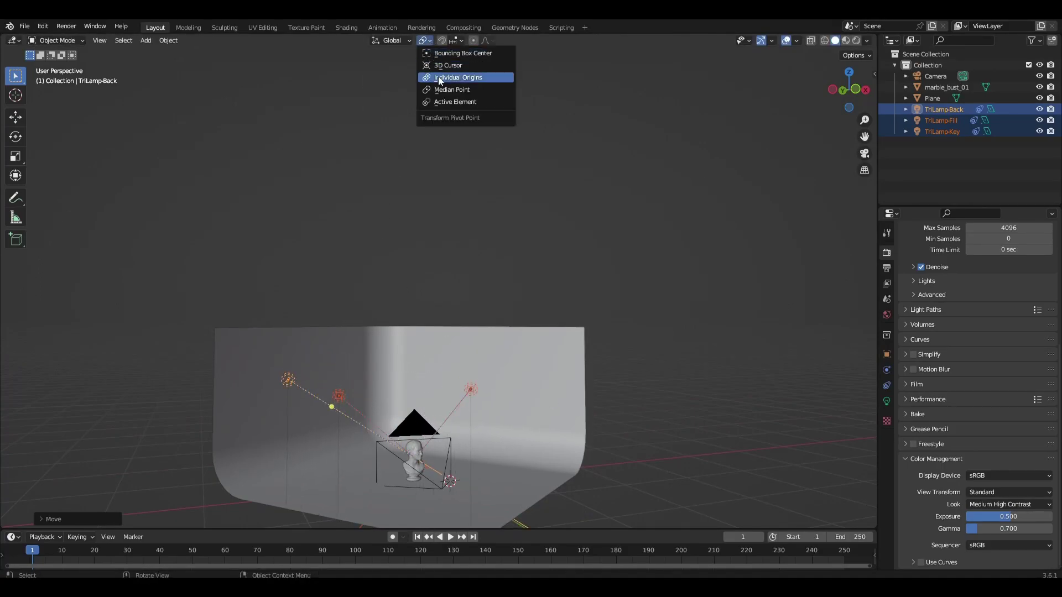
{"action": "left_click", "coordinate": [446, 73]}
{"action": "key", "text": "s"}
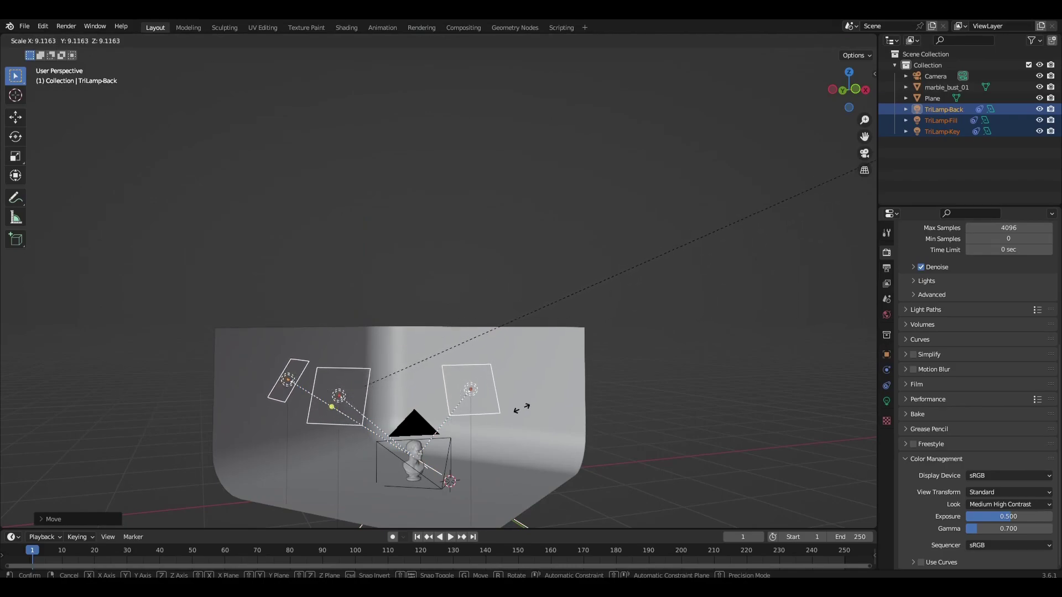
{"action": "left_click", "coordinate": [552, 415]}
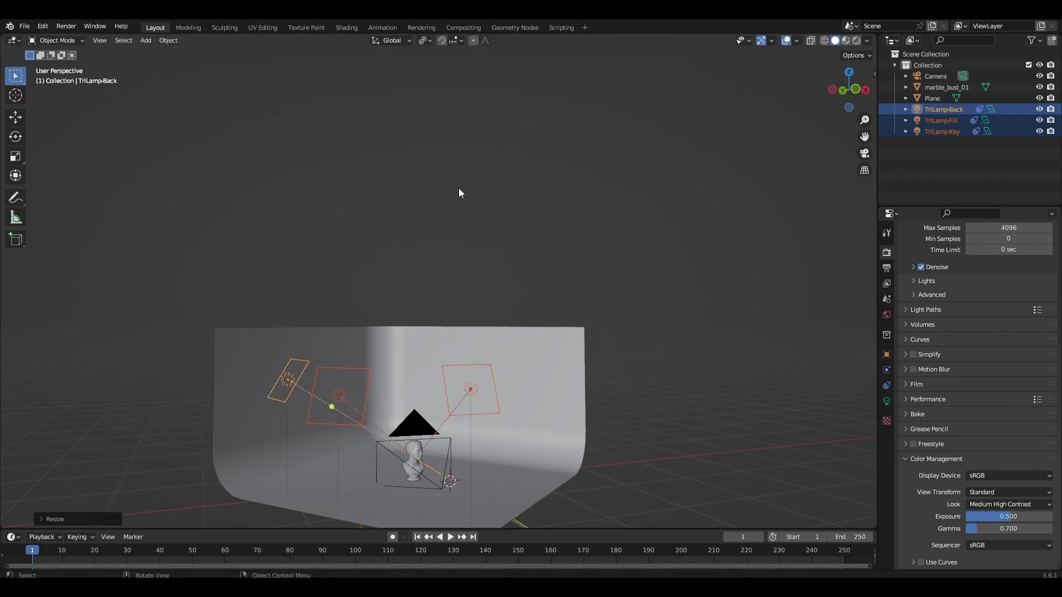
{"action": "left_click", "coordinate": [425, 40]}
{"action": "left_click", "coordinate": [443, 89]}
{"action": "key", "text": "KP_0"}
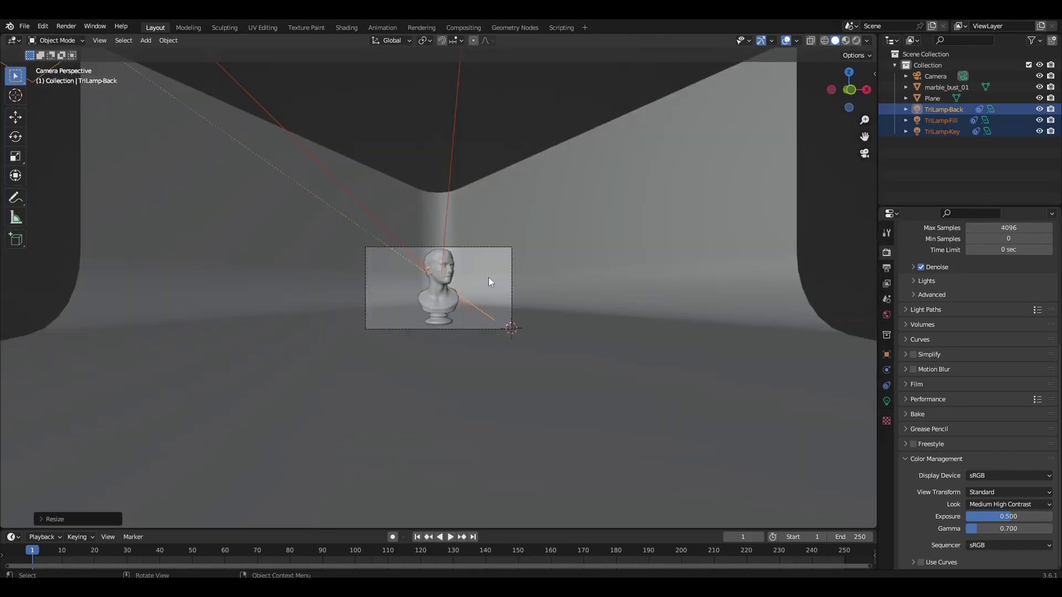
- Switch to rendered preview and change the TriLamp-Fill light's power
{"action": "left_click", "coordinate": [857, 40]}
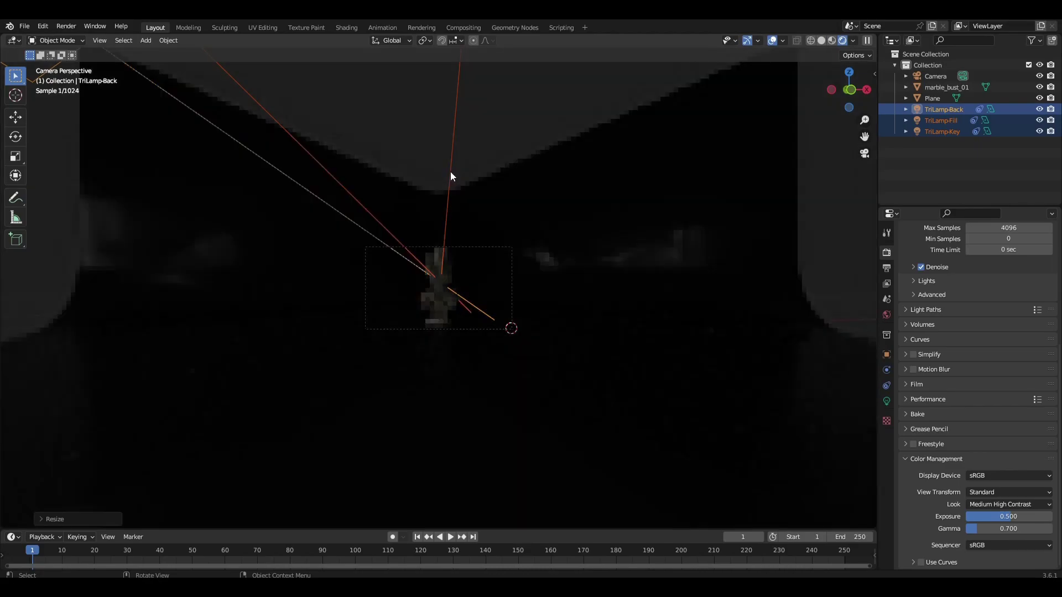
{"action": "left_click", "coordinate": [451, 173]}
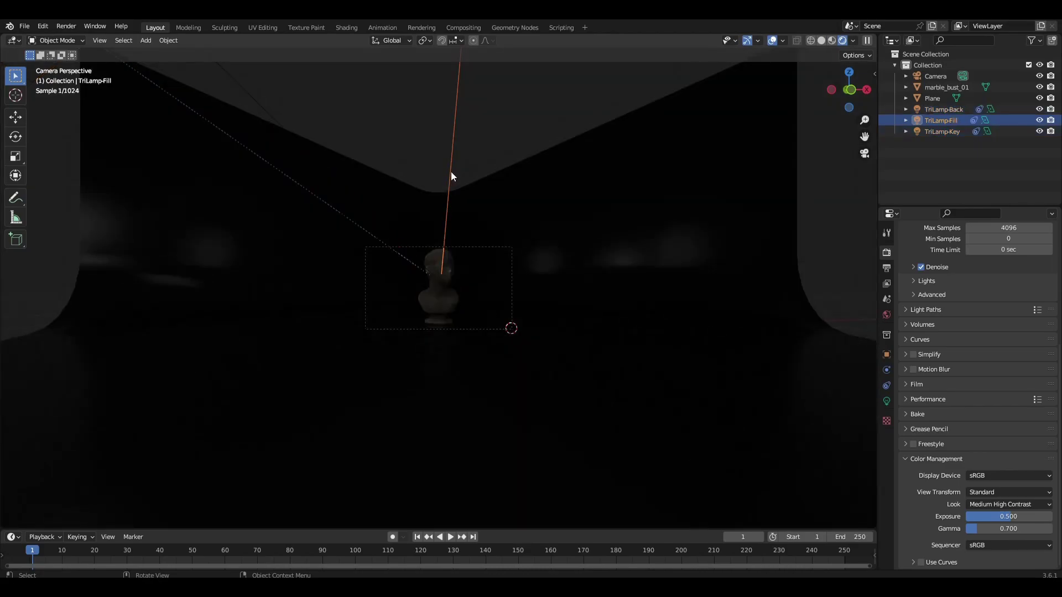
{"action": "scroll", "coordinate": [509, 242], "scroll_direction": "up", "scroll_amount": 5}
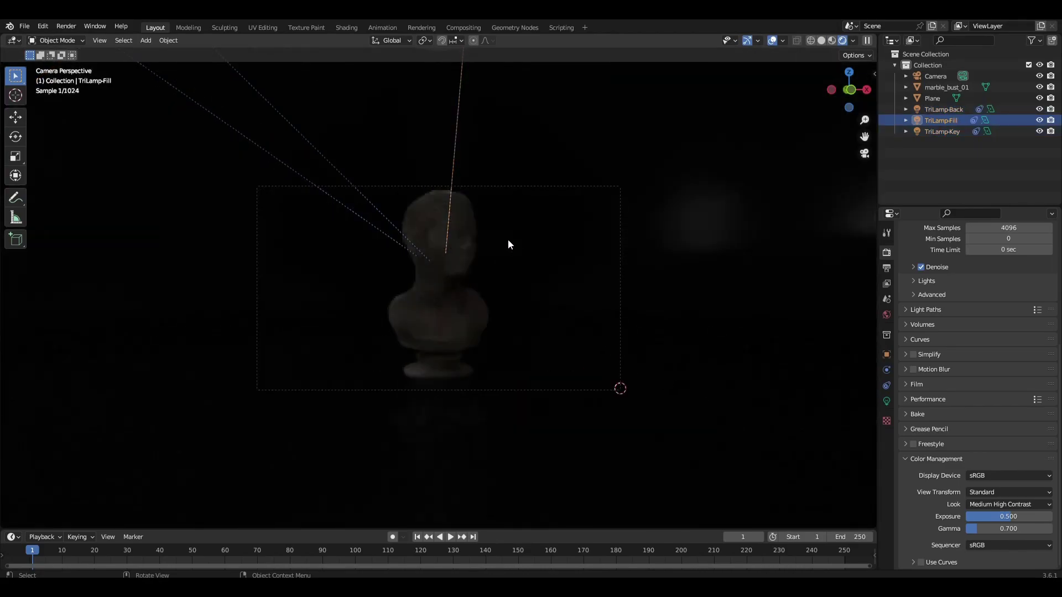
{"action": "left_click", "coordinate": [886, 402]}
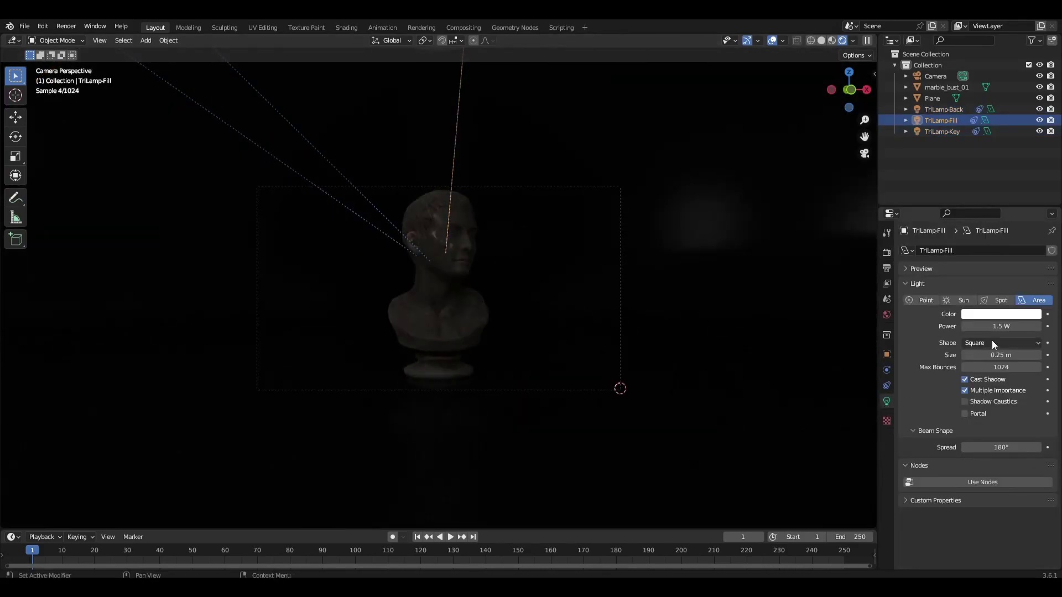
{"action": "double_click", "coordinate": [997, 327]}
{"action": "type", "text": "15"}
{"action": "key", "text": "Return"}
- Set the TriLamp-Key light's power to 30 W
{"action": "left_click", "coordinate": [367, 202]}
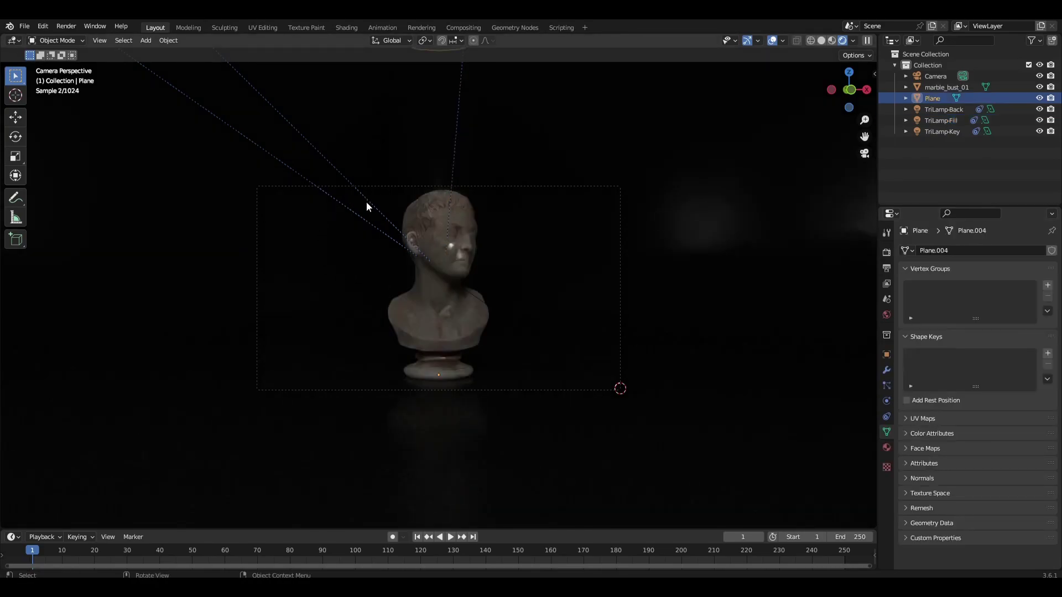
{"action": "left_click", "coordinate": [368, 202]}
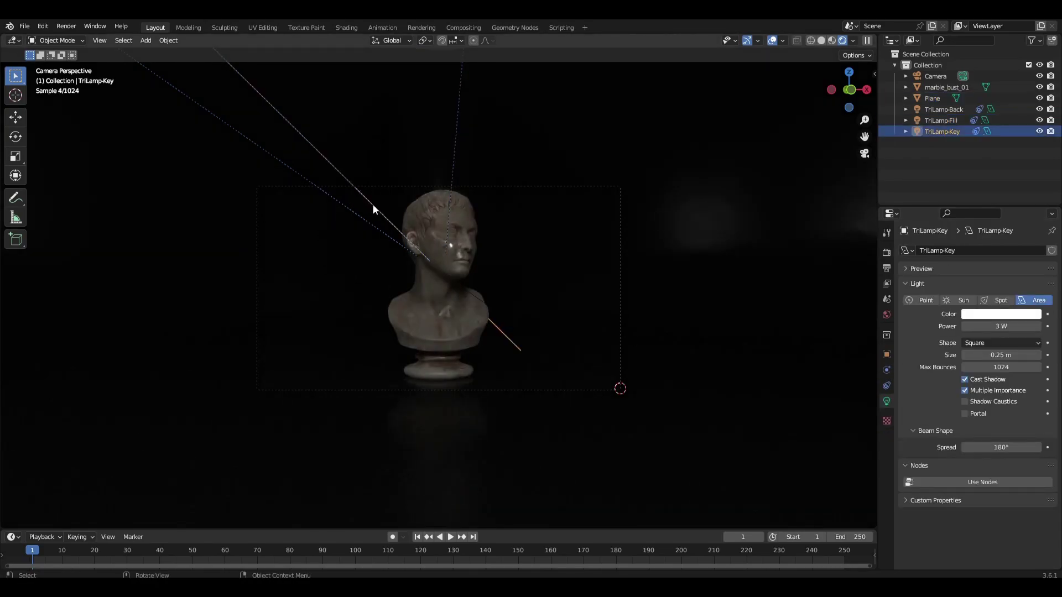
{"action": "left_click", "coordinate": [1012, 328]}
{"action": "type", "text": "30"}
{"action": "key", "text": "Return"}
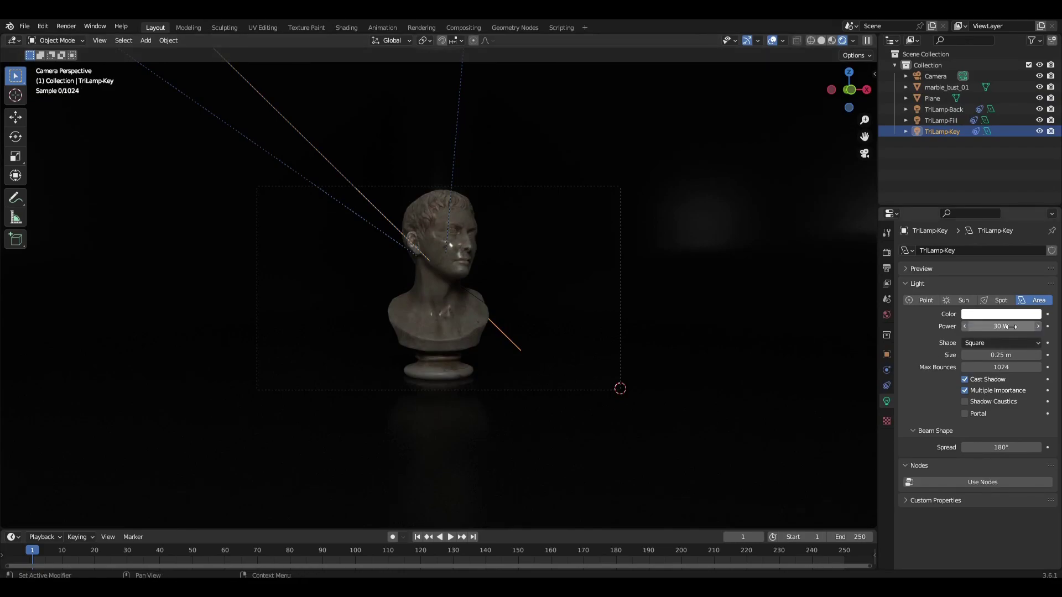
- Set TriLamp-Back to 15 W and check the bust render without overlays
{"action": "left_click", "coordinate": [370, 222]}
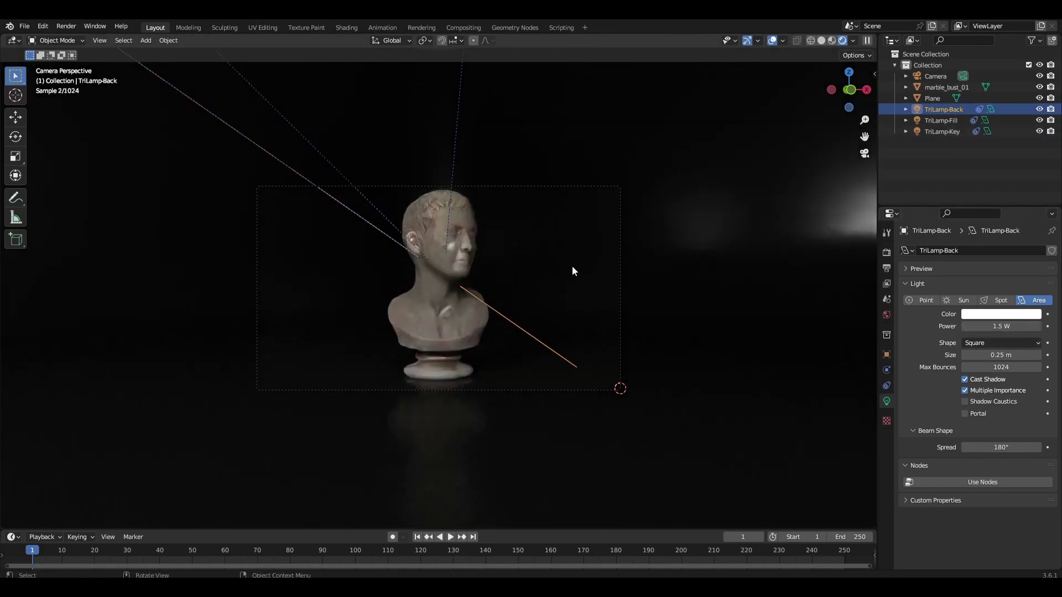
{"action": "left_click", "coordinate": [1000, 326]}
{"action": "type", "text": "15"}
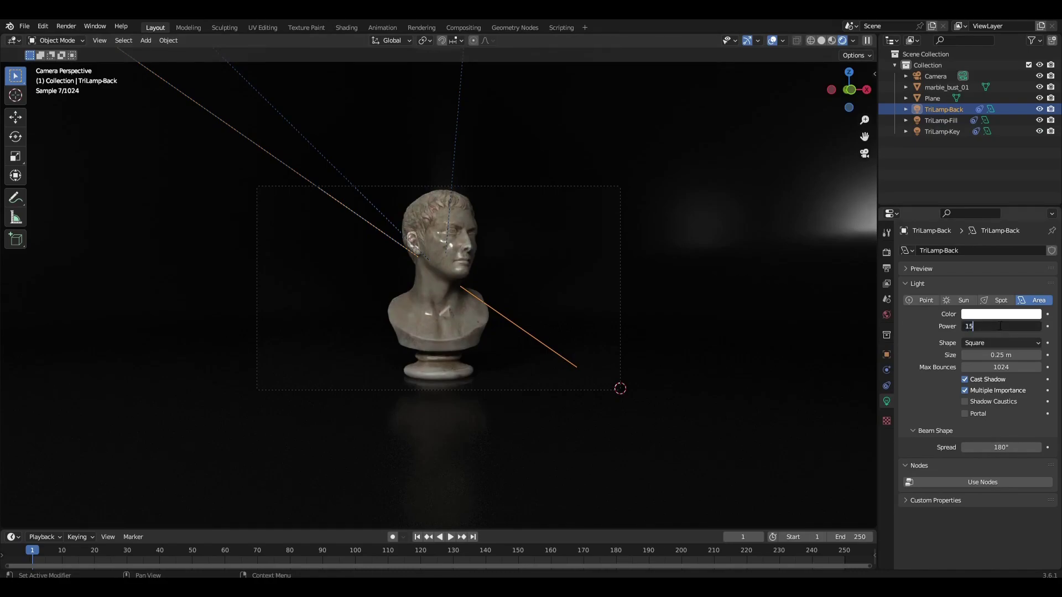
{"action": "key", "text": "Return"}
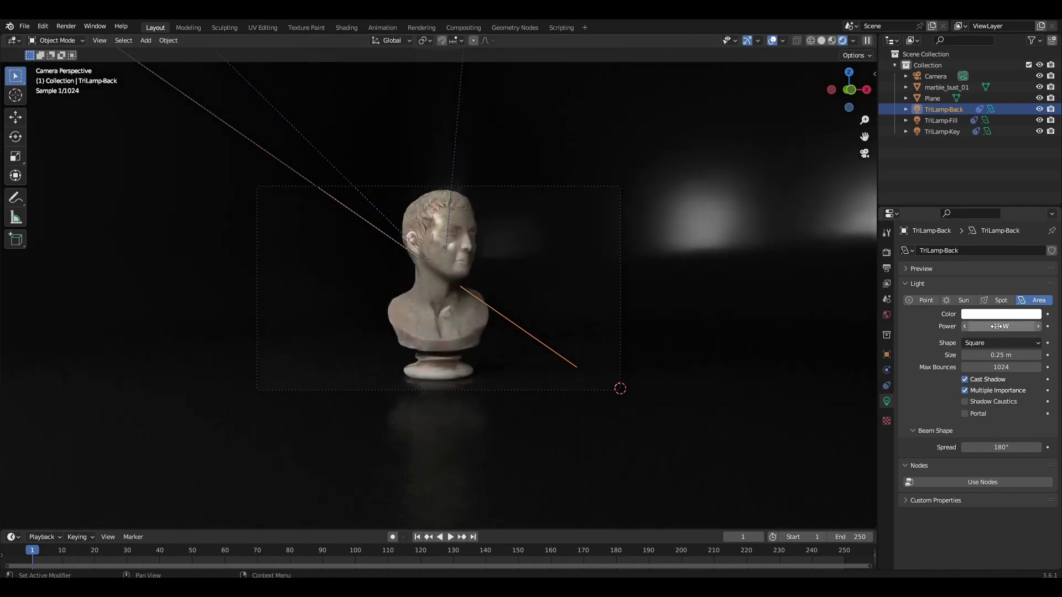
{"action": "left_click", "coordinate": [456, 156]}
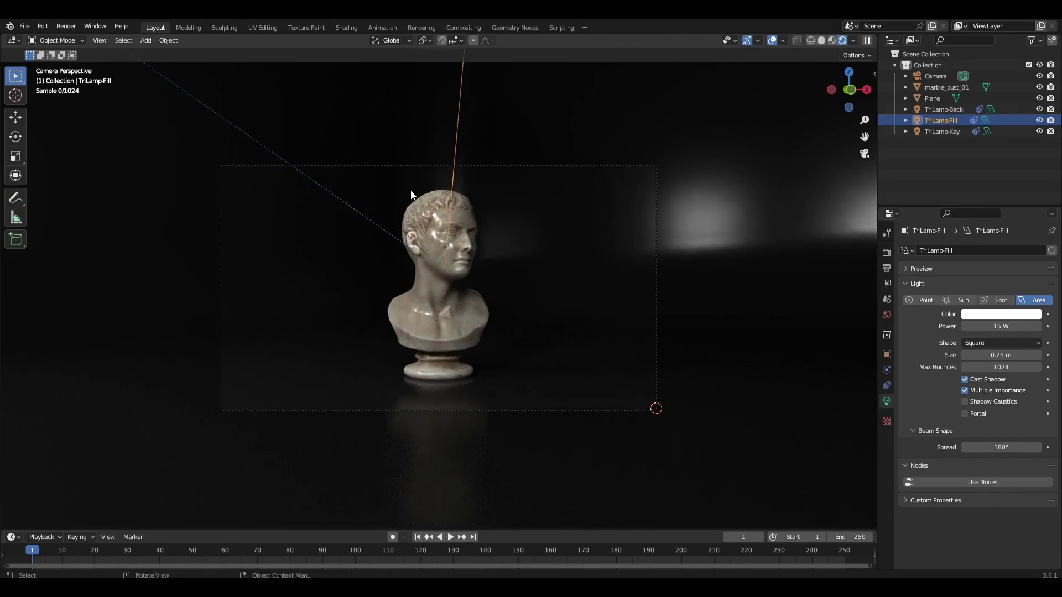
{"action": "scroll", "coordinate": [464, 177], "scroll_direction": "up", "scroll_amount": 3}
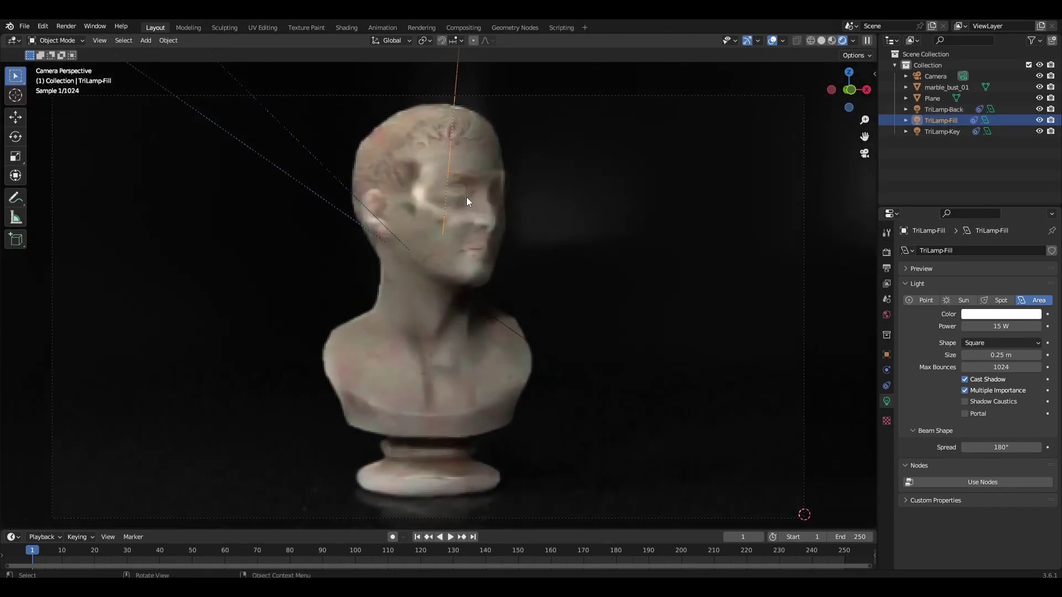
{"action": "left_click", "coordinate": [773, 41]}
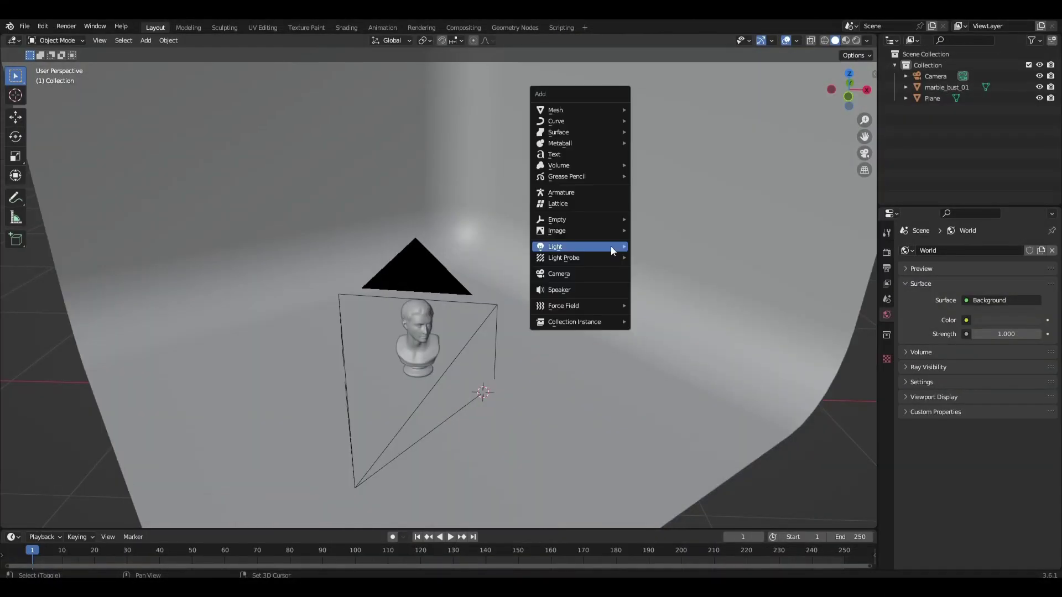
- Add a plane, raise it along Z above the camera and scale it up
{"action": "mouse_move", "coordinate": [600, 109]}
{"action": "left_click", "coordinate": [675, 109]}
{"action": "middle_click_drag", "start_coordinate": [558, 260], "coordinate": [506, 249]}
{"action": "key", "text": "g"}
{"action": "key", "text": "z"}
{"action": "left_click", "coordinate": [557, 137]}
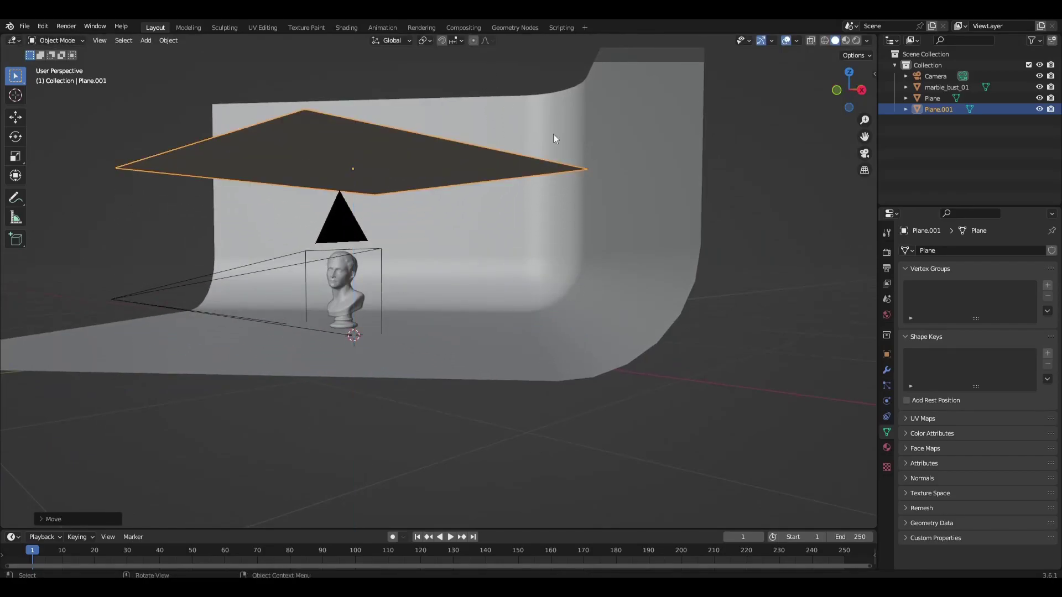
{"action": "key", "text": "s"}
{"action": "left_click", "coordinate": [443, 164]}
- Move the plane to the upper left of the bust, checking from top view
{"action": "middle_click_drag", "start_coordinate": [442, 165], "coordinate": [487, 224]}
{"action": "key", "text": "g"}
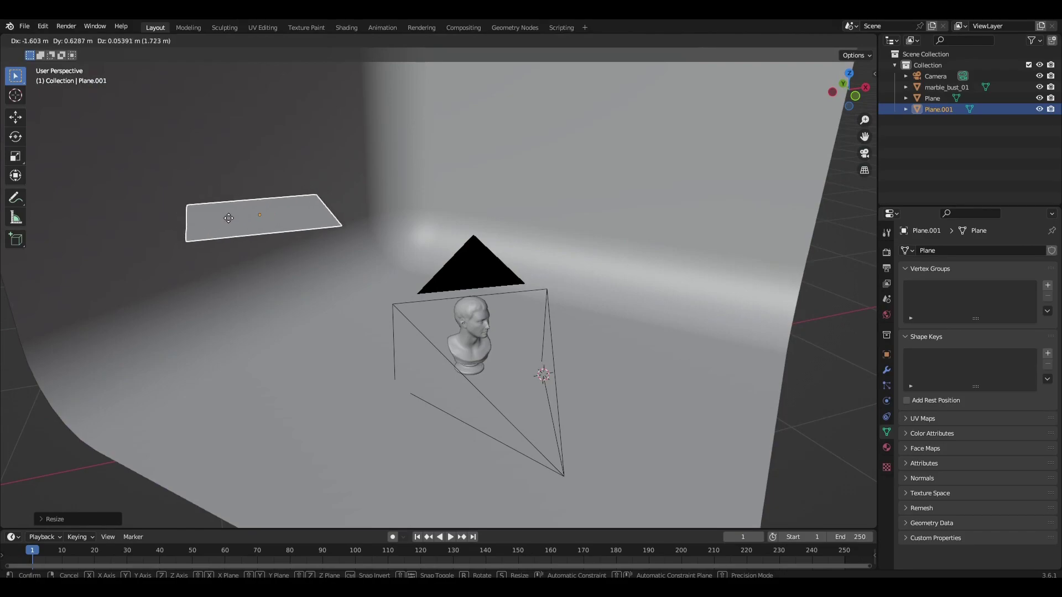
{"action": "left_click", "coordinate": [238, 233]}
{"action": "key", "text": "KP_7"}
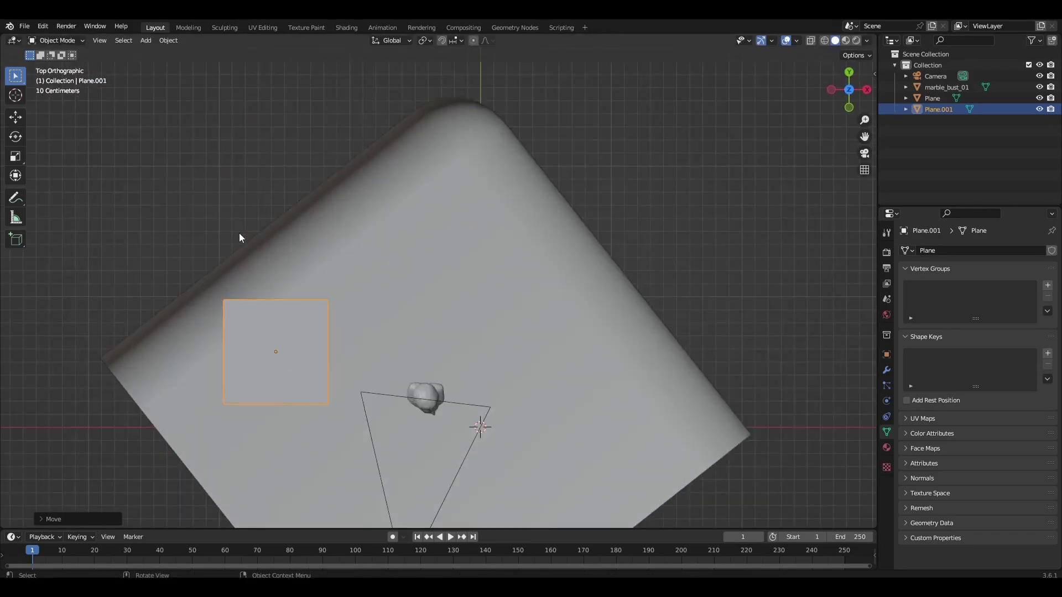
{"action": "key", "text": "g"}
{"action": "left_click", "coordinate": [257, 287]}
{"action": "middle_click_drag", "start_coordinate": [258, 287], "coordinate": [446, 327]}
- Tilt the plane toward the bust and fine-tune its placement through the camera
{"action": "key", "text": "r"}
{"action": "left_click", "coordinate": [465, 131]}
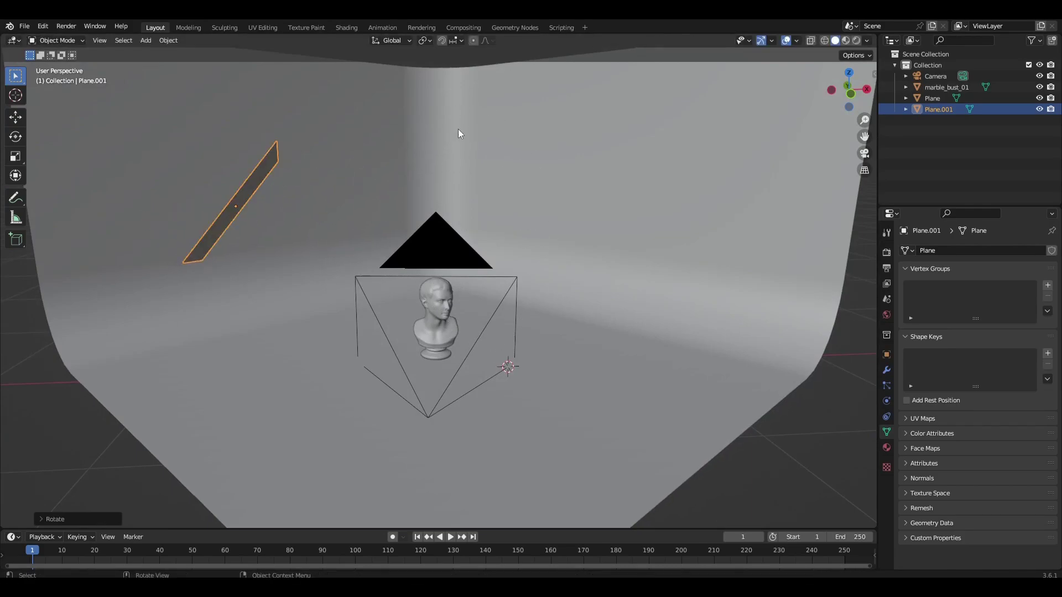
{"action": "middle_click_drag", "start_coordinate": [465, 130], "coordinate": [437, 266]}
{"action": "key", "text": "r"}
{"action": "left_click", "coordinate": [411, 330]}
{"action": "middle_click_drag", "start_coordinate": [411, 331], "coordinate": [422, 297]}
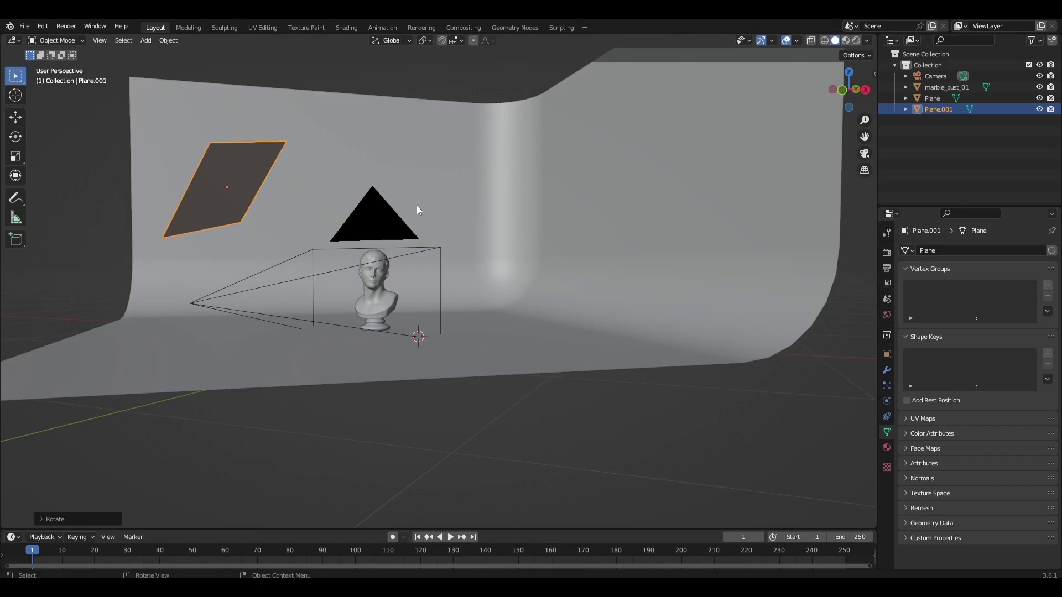
{"action": "key", "text": "KP_0"}
{"action": "scroll", "coordinate": [417, 207], "scroll_direction": "down", "scroll_amount": 2}
{"action": "key", "text": "g"}
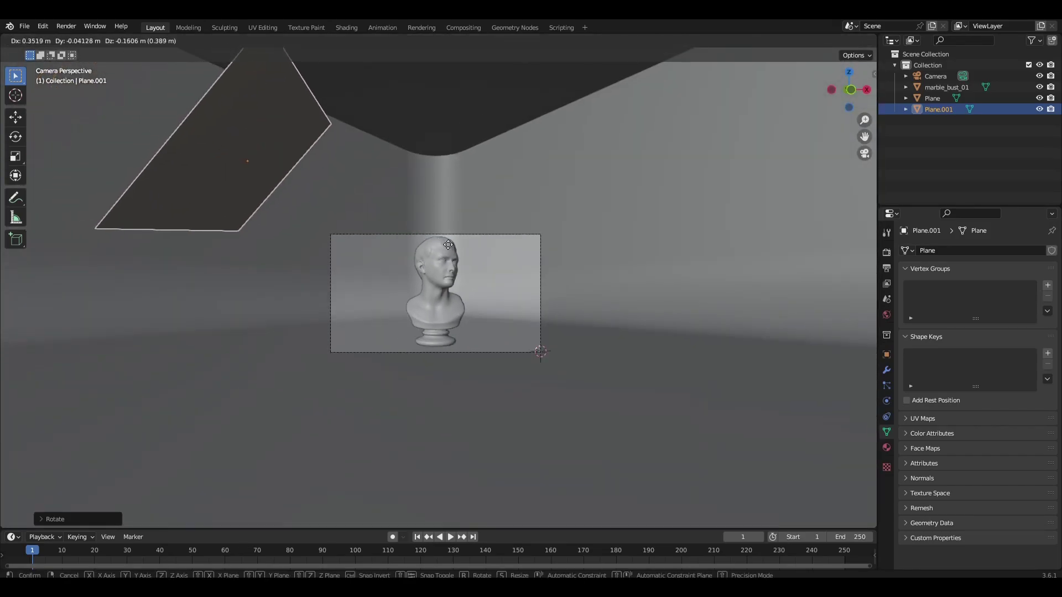
{"action": "left_click", "coordinate": [471, 279]}
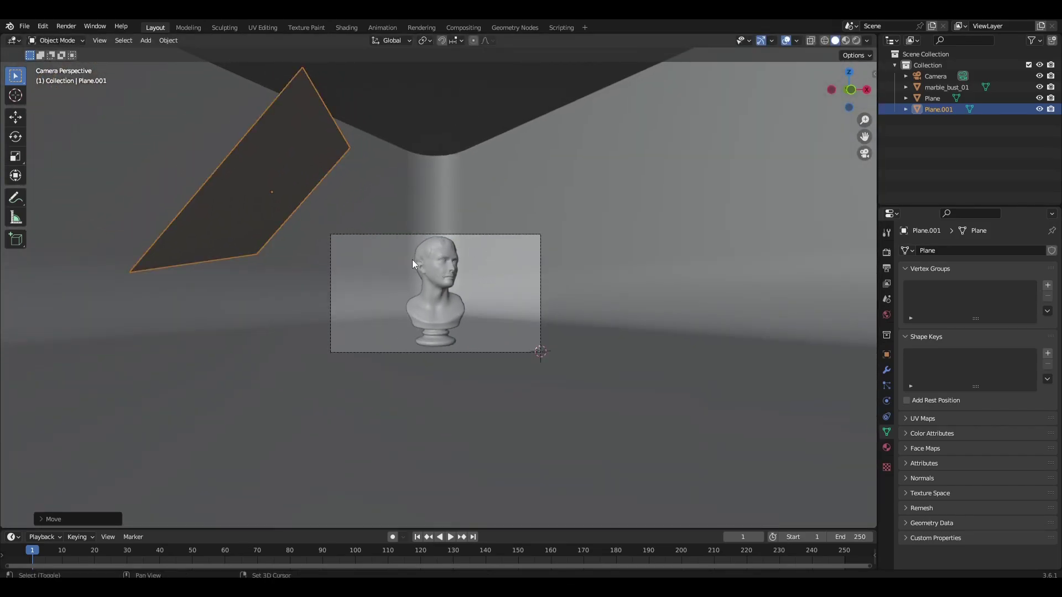
{"action": "key", "text": "shift+d"}
- Place the duplicated card, Plane.002, on the right side and rotate it
{"action": "left_click", "coordinate": [771, 261]}
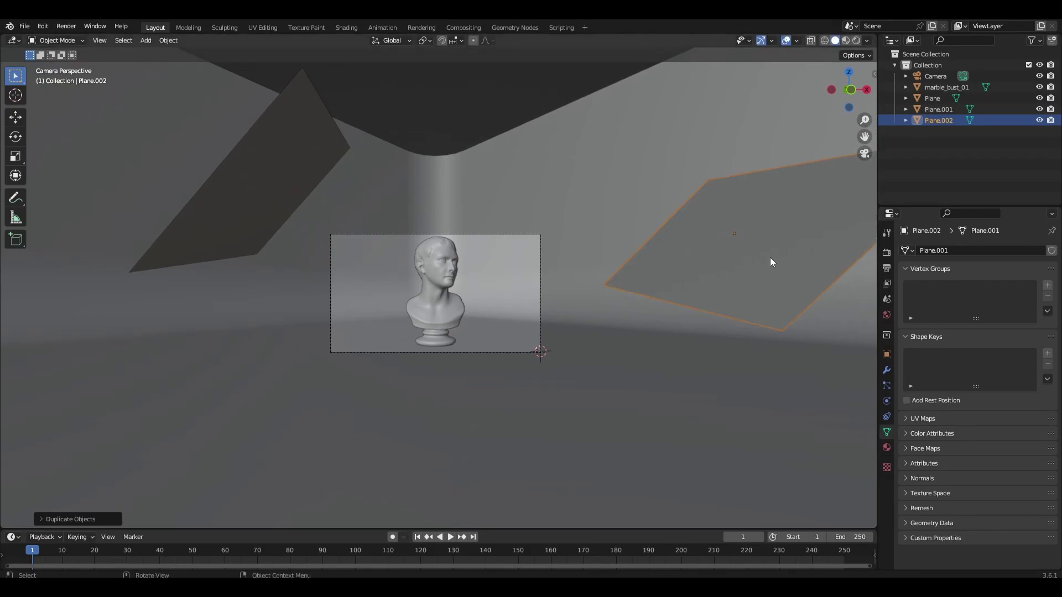
{"action": "key", "text": "r"}
{"action": "key", "text": "r"}
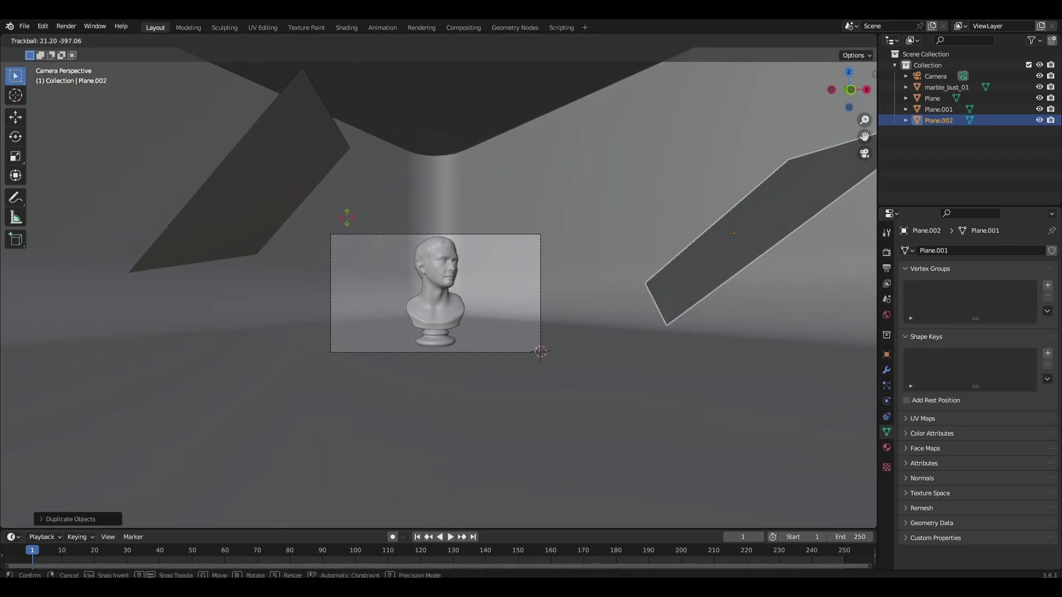
{"action": "key", "text": "r"}
{"action": "left_click", "coordinate": [232, 493]}
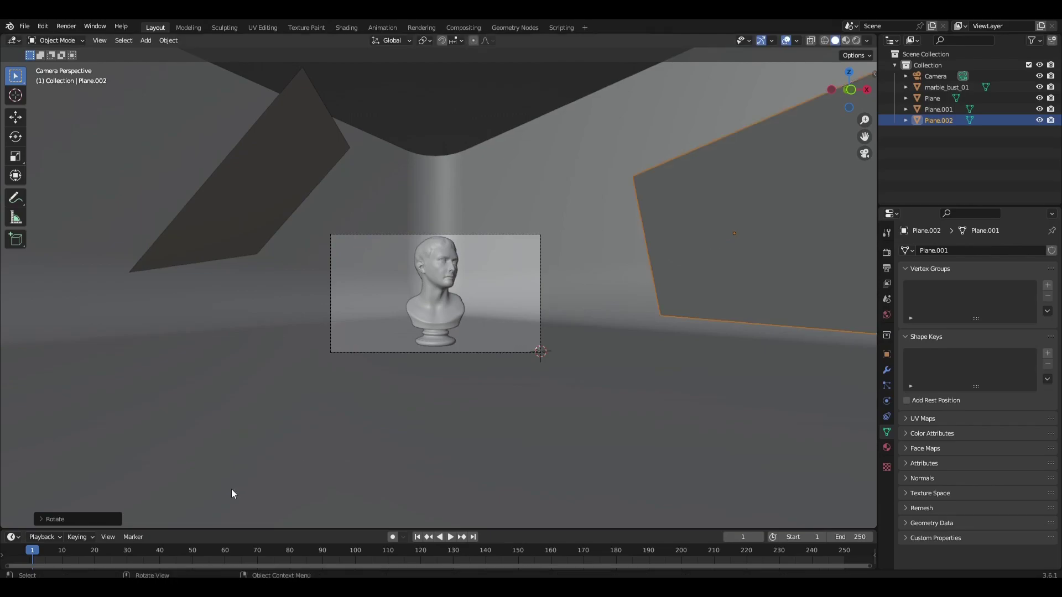
- Shift Plane.002 left, turn it about Z toward the bust, and return to camera view
{"action": "key", "text": "g"}
{"action": "left_click", "coordinate": [571, 277]}
{"action": "key", "text": "r"}
{"action": "key", "text": "z"}
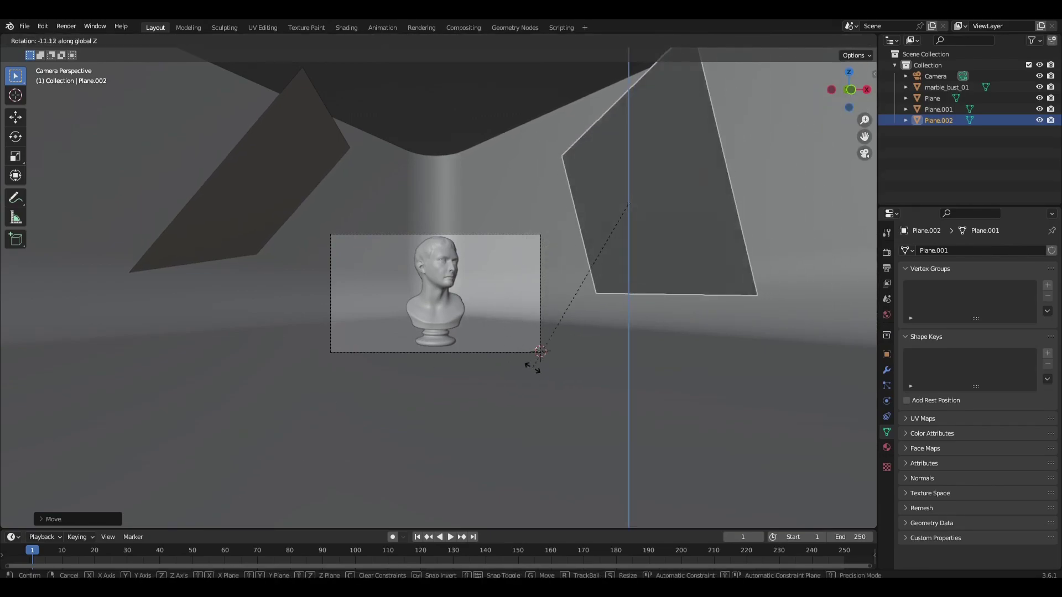
{"action": "left_click", "coordinate": [638, 432]}
{"action": "middle_click_drag", "start_coordinate": [637, 432], "coordinate": [632, 391]}
{"action": "scroll", "coordinate": [625, 360], "scroll_direction": "down", "scroll_amount": 5}
{"action": "key", "text": "KP_0"}
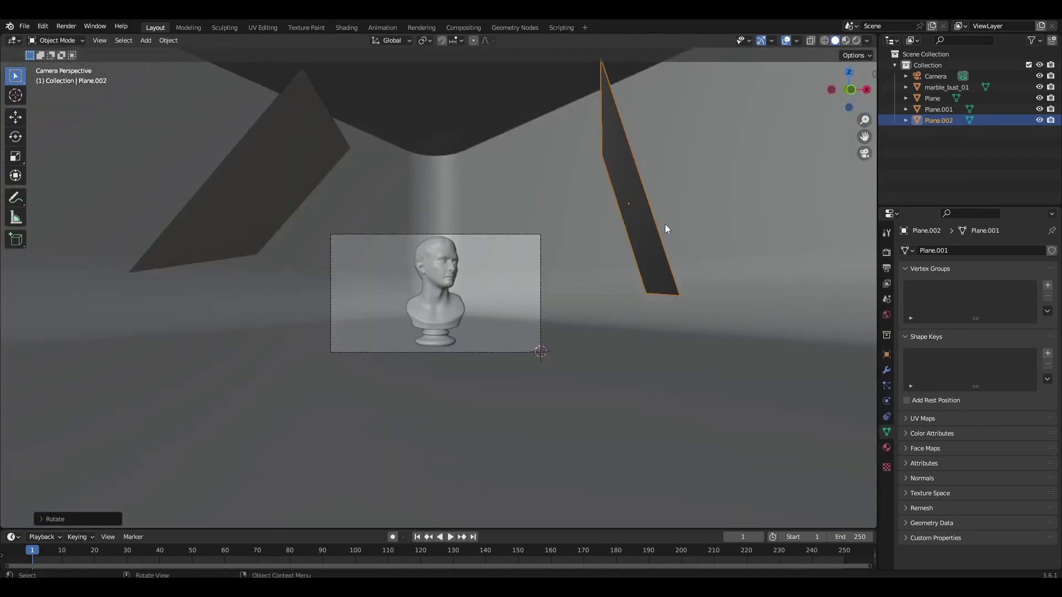
{"action": "scroll", "coordinate": [665, 224], "scroll_direction": "up", "scroll_amount": 3}
- Give Plane.002 a new material with an Emission surface
{"action": "left_click", "coordinate": [887, 447]}
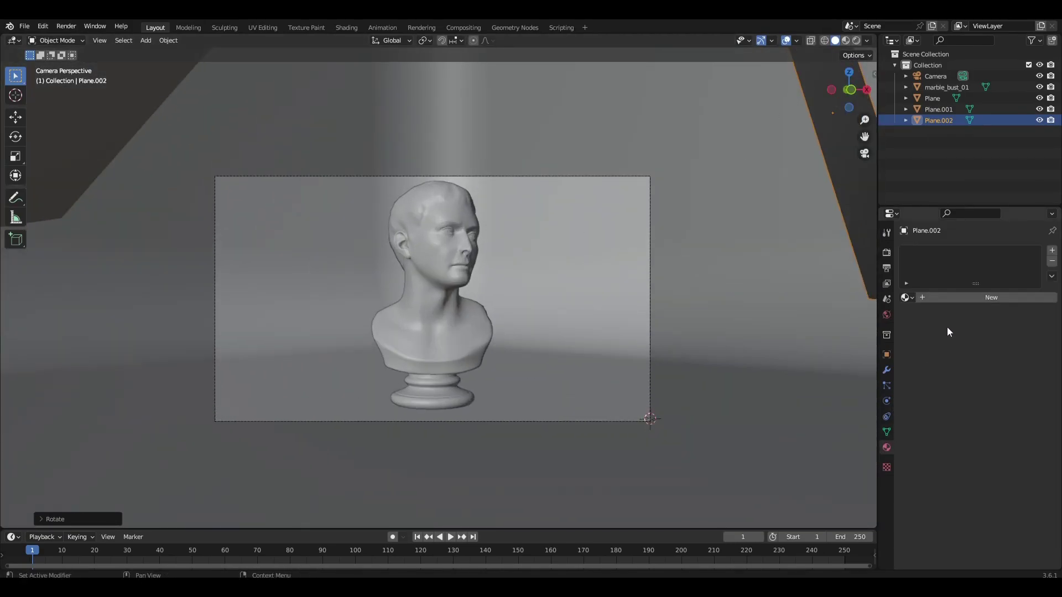
{"action": "left_click", "coordinate": [951, 299]}
{"action": "left_click", "coordinate": [991, 347]}
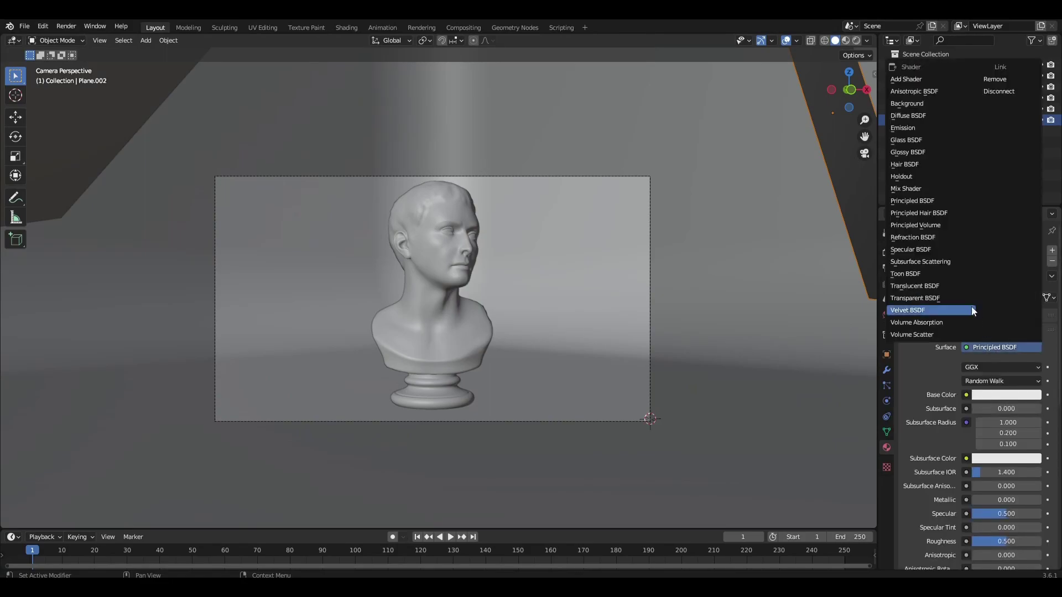
{"action": "left_click", "coordinate": [912, 131]}
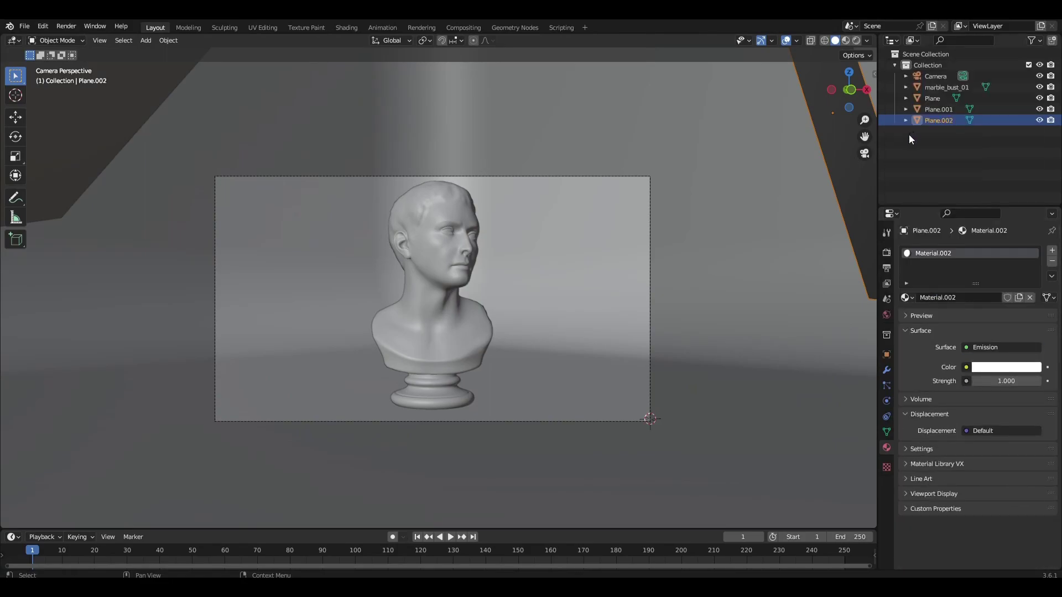
- Give Plane.001 a new Emission material and set its emission strength
{"action": "left_click", "coordinate": [938, 109]}
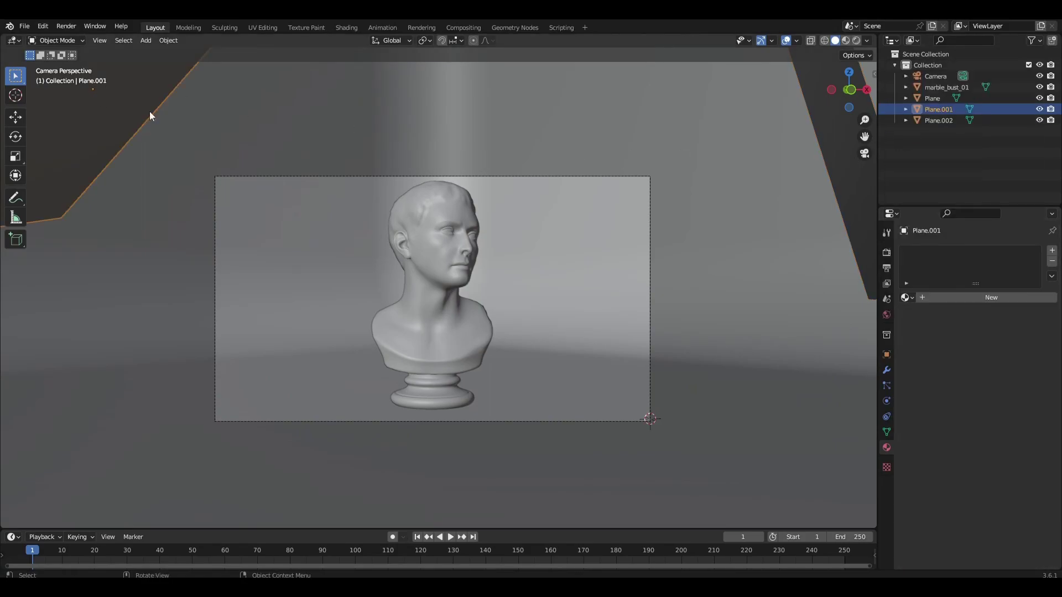
{"action": "left_click", "coordinate": [929, 299]}
{"action": "left_click", "coordinate": [981, 348]}
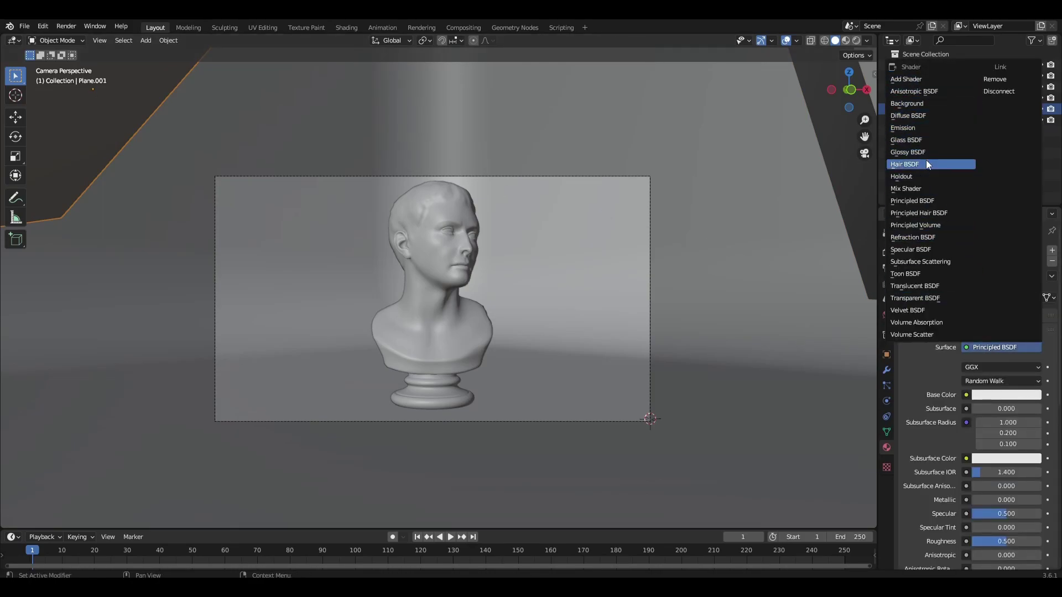
{"action": "left_click", "coordinate": [920, 129]}
{"action": "left_click", "coordinate": [995, 381]}
{"action": "type", "text": "3"}
{"action": "key", "text": "Return"}
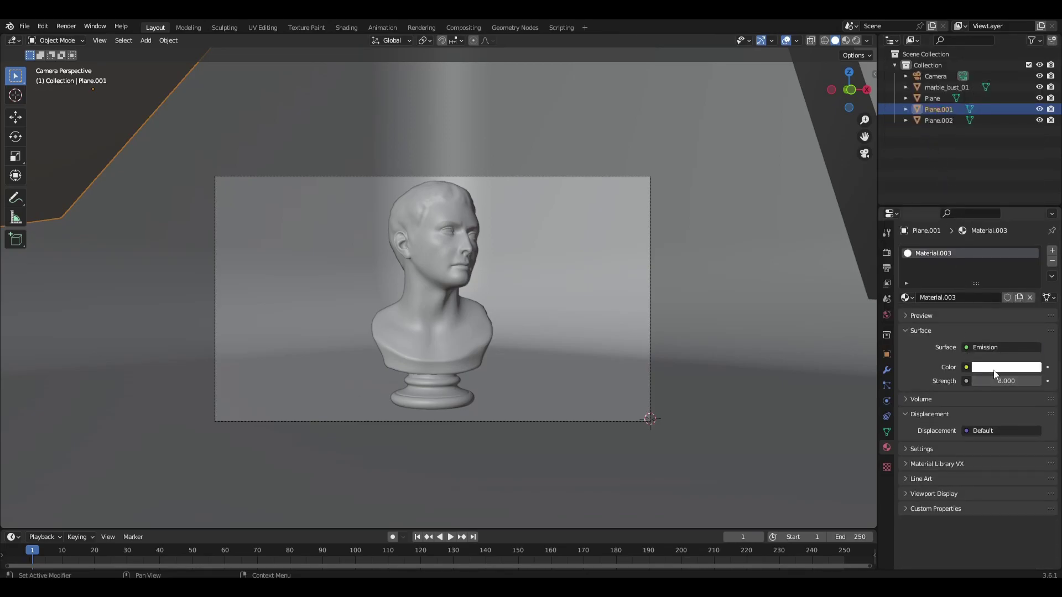
- Set Plane.002's emission strength to 8 and preview the scene rendered
{"action": "left_click", "coordinate": [871, 210]}
{"action": "left_click", "coordinate": [1006, 381]}
{"action": "type", "text": "8"}
{"action": "left_click", "coordinate": [856, 41]}
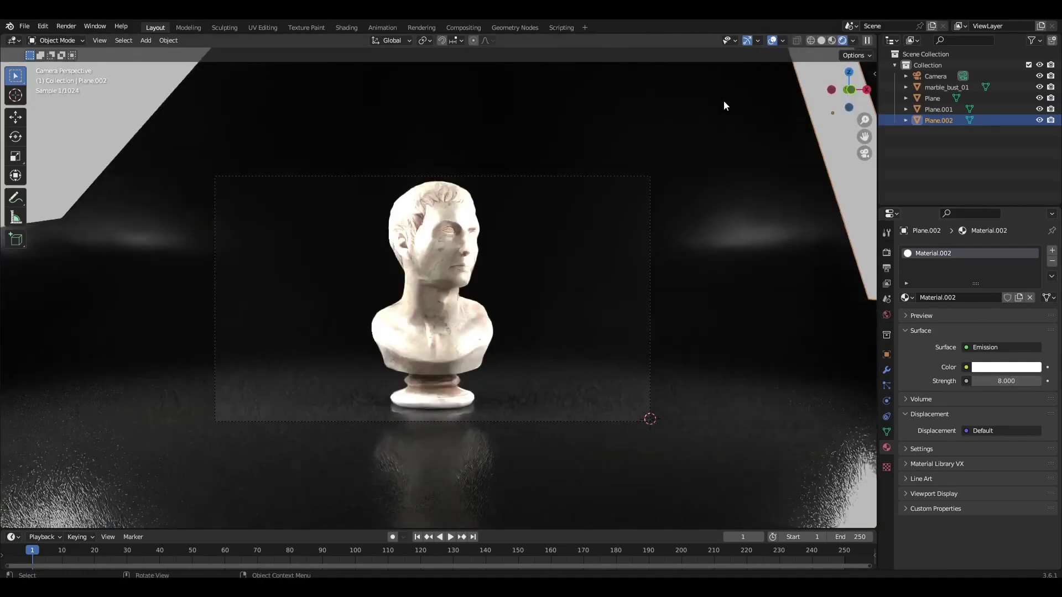
- Scale Plane.001 down to about 0.63 and Plane.002 to about 0.84
{"action": "left_click", "coordinate": [155, 93]}
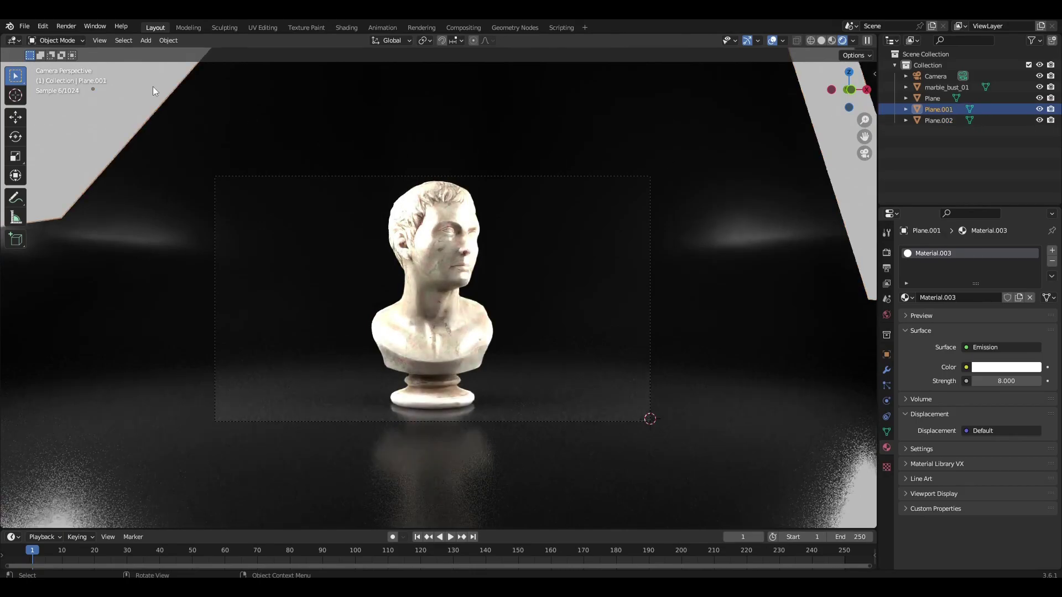
{"action": "key", "text": "s"}
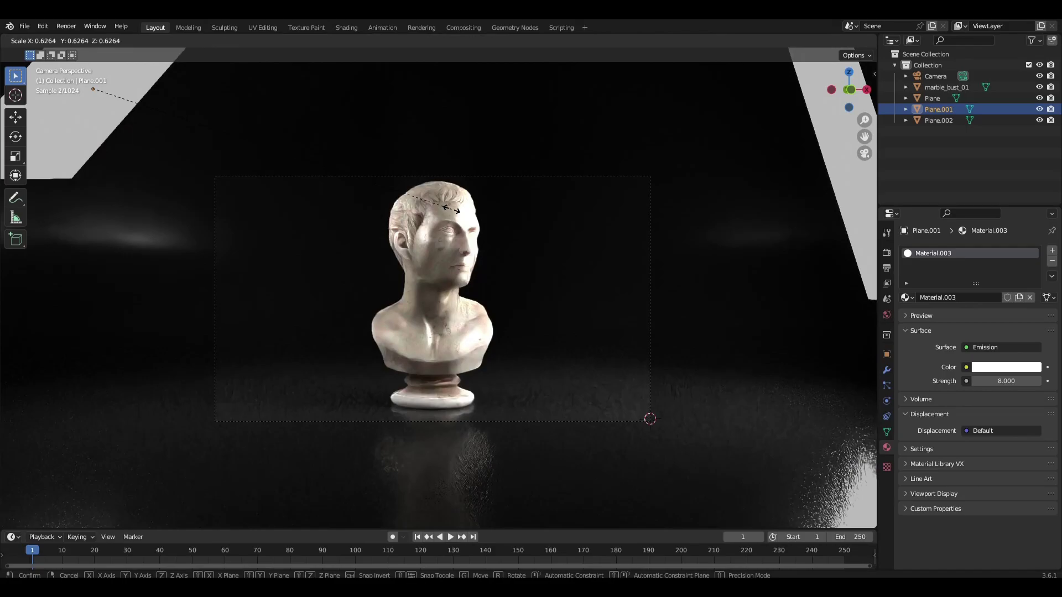
{"action": "left_click", "coordinate": [452, 209]}
{"action": "left_click", "coordinate": [854, 180]}
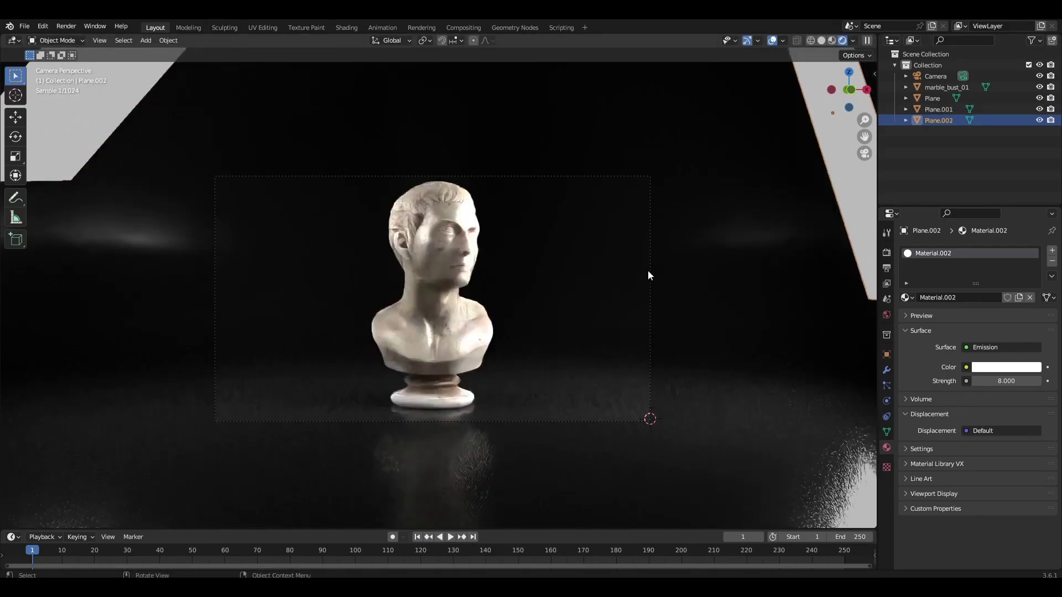
{"action": "key", "text": "s"}
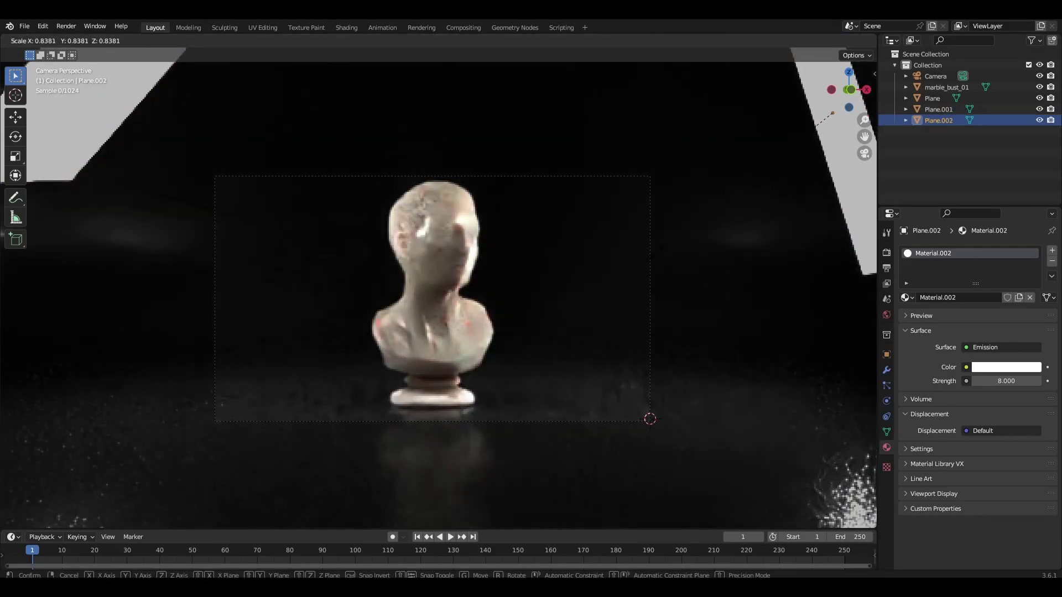
{"action": "left_click", "coordinate": [818, 125]}
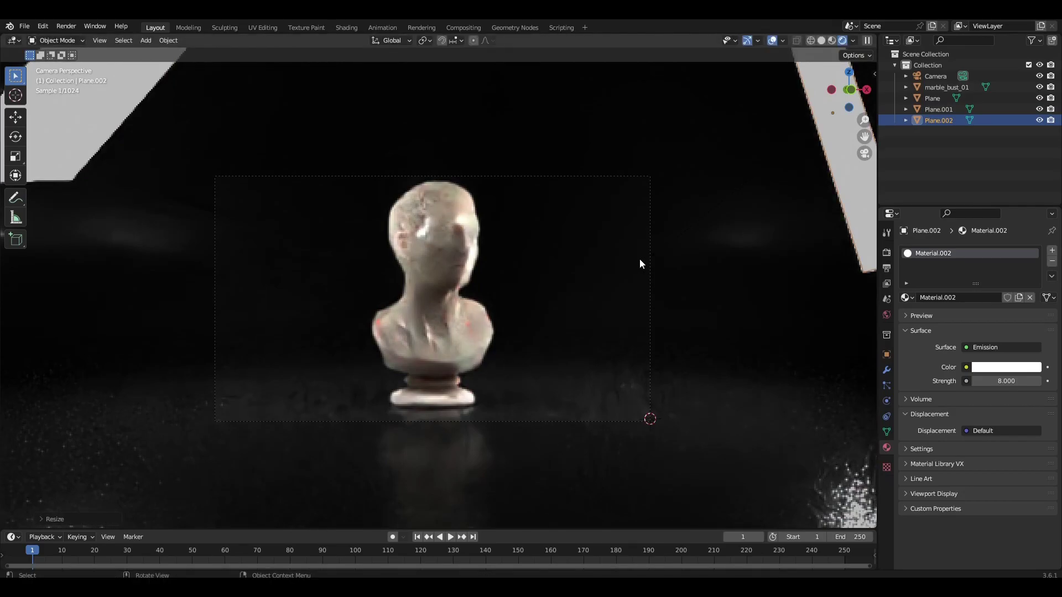
{"action": "scroll", "coordinate": [639, 259], "scroll_direction": "up", "scroll_amount": 2}
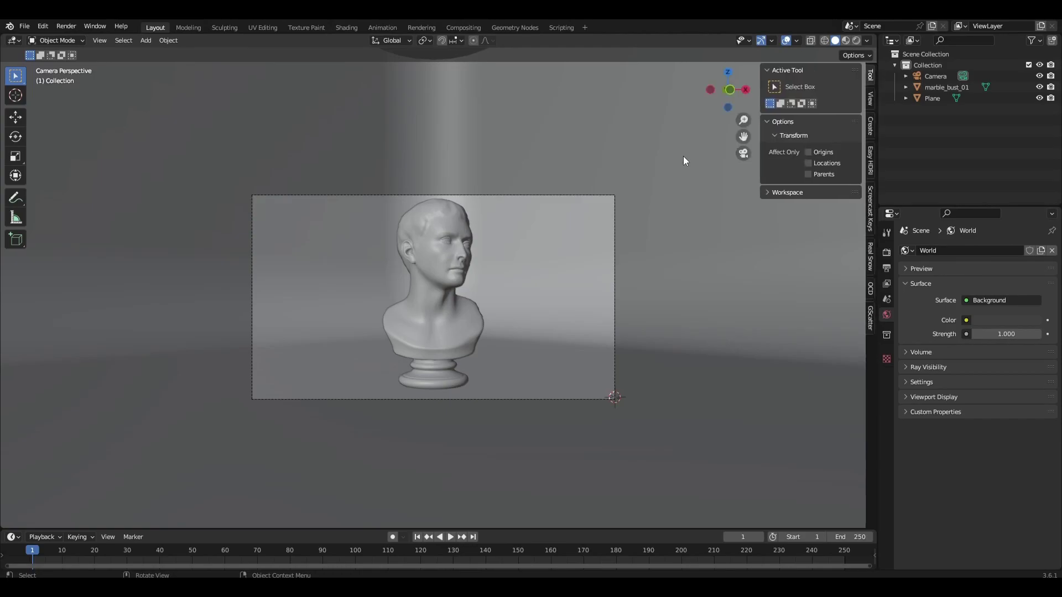
- Create the EasyHDR world nodes from the Easy HDRI sidebar and open the HDRI thumbnail grid
{"action": "left_click", "coordinate": [873, 159]}
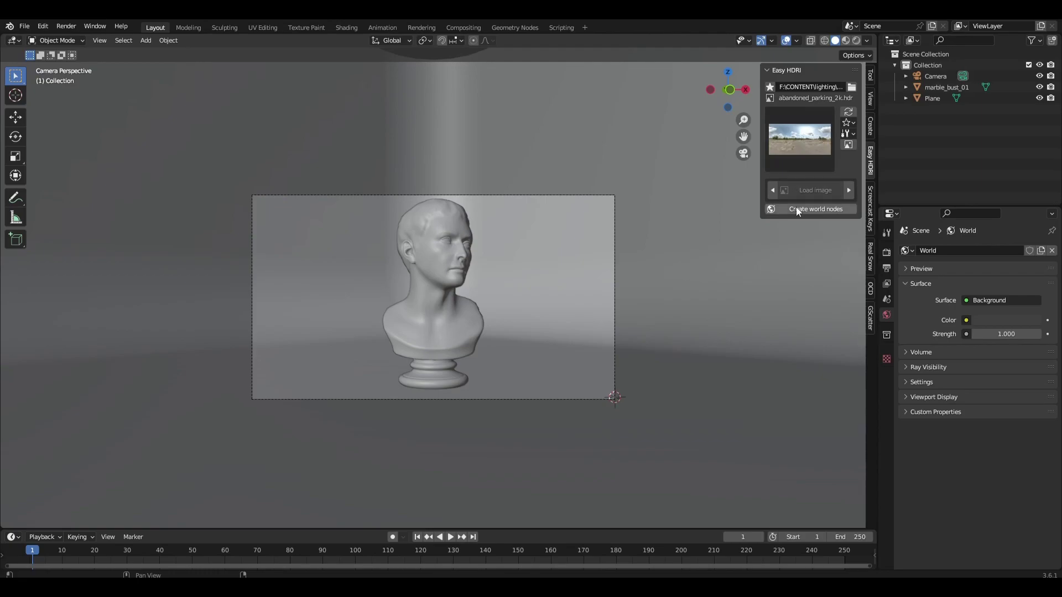
{"action": "left_click", "coordinate": [796, 208]}
{"action": "left_click", "coordinate": [804, 142]}
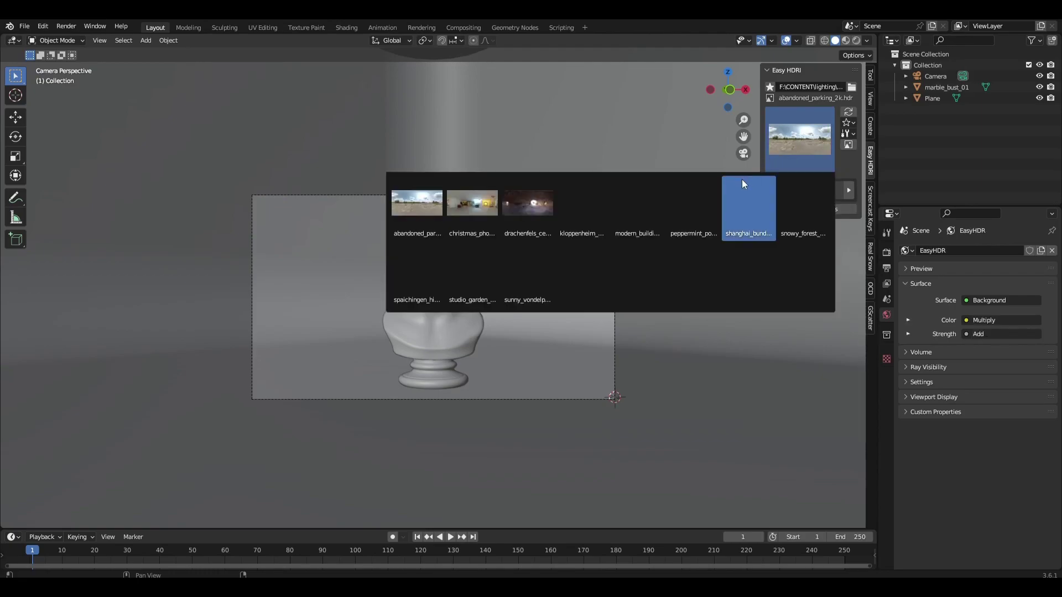